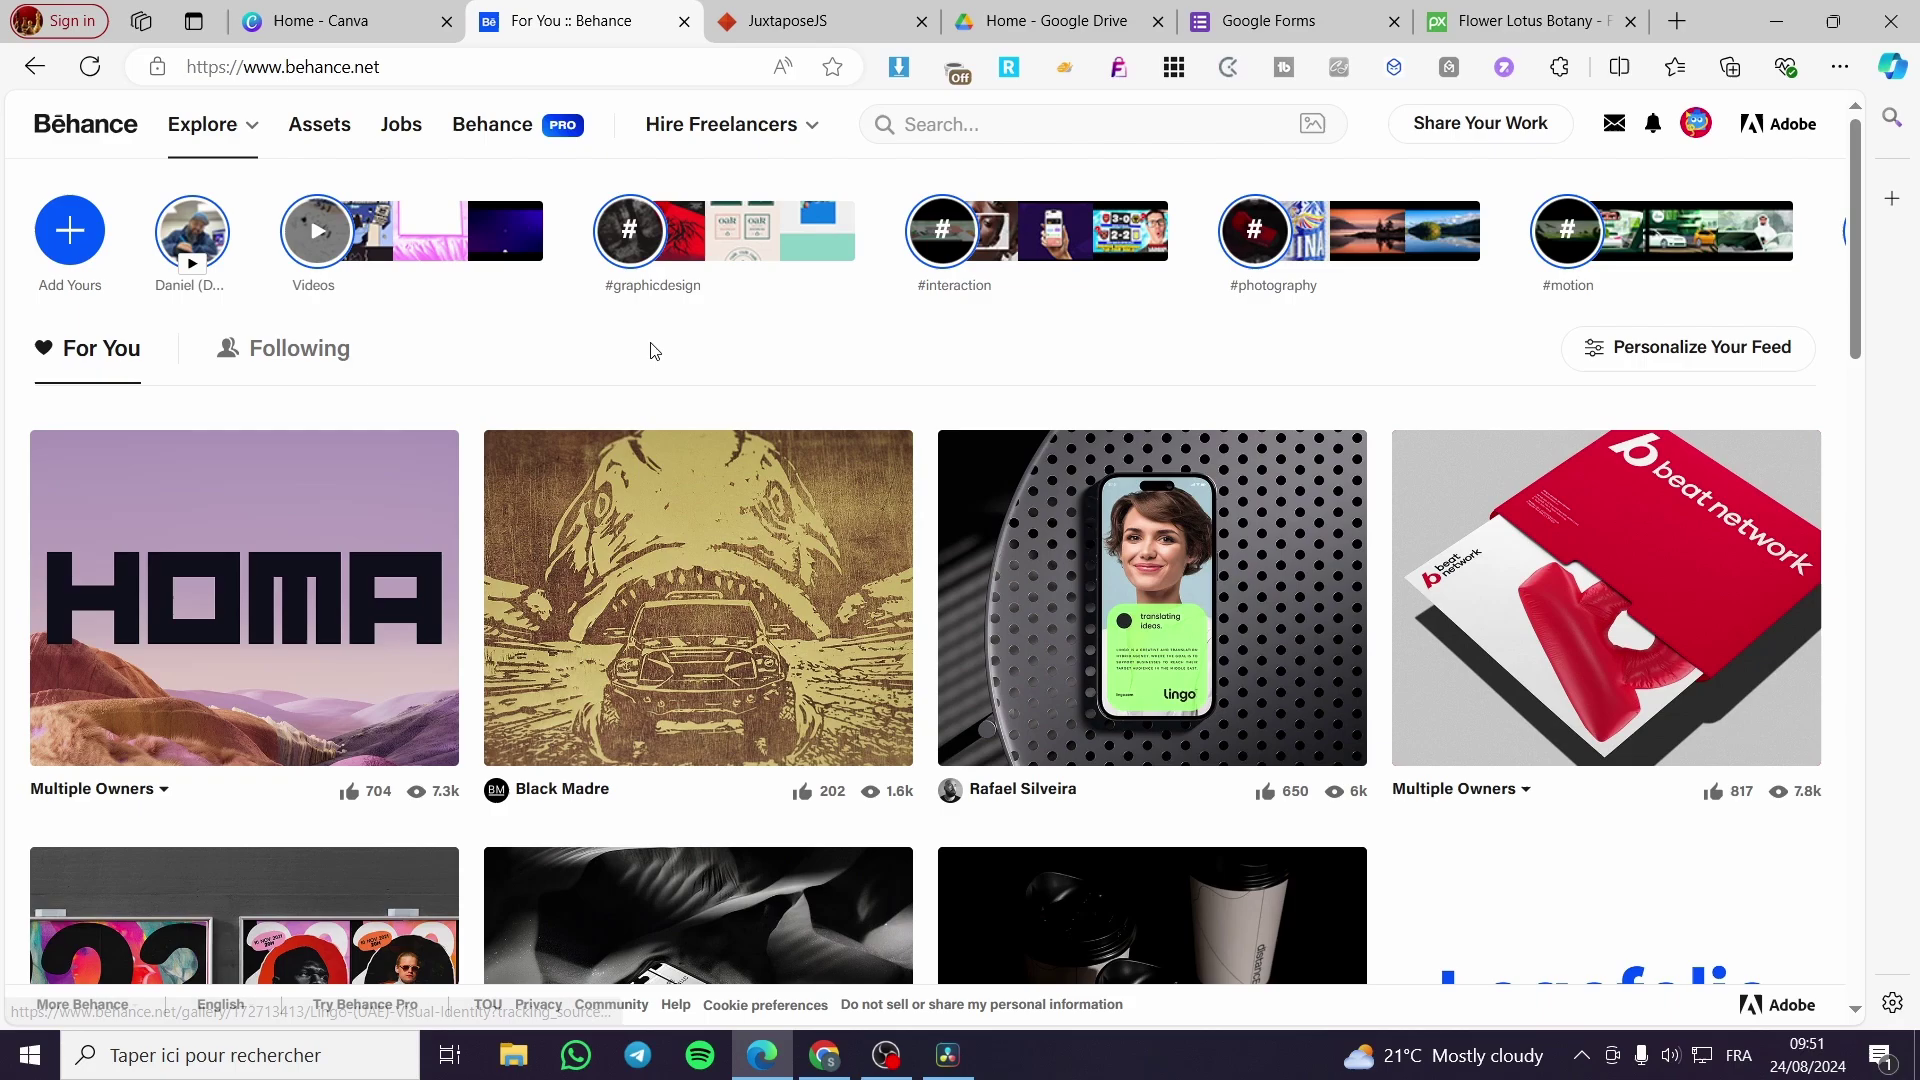
- Bring up the Share Your Work menu with Project, Service, Work In Progress and Livestream
click(418, 72)
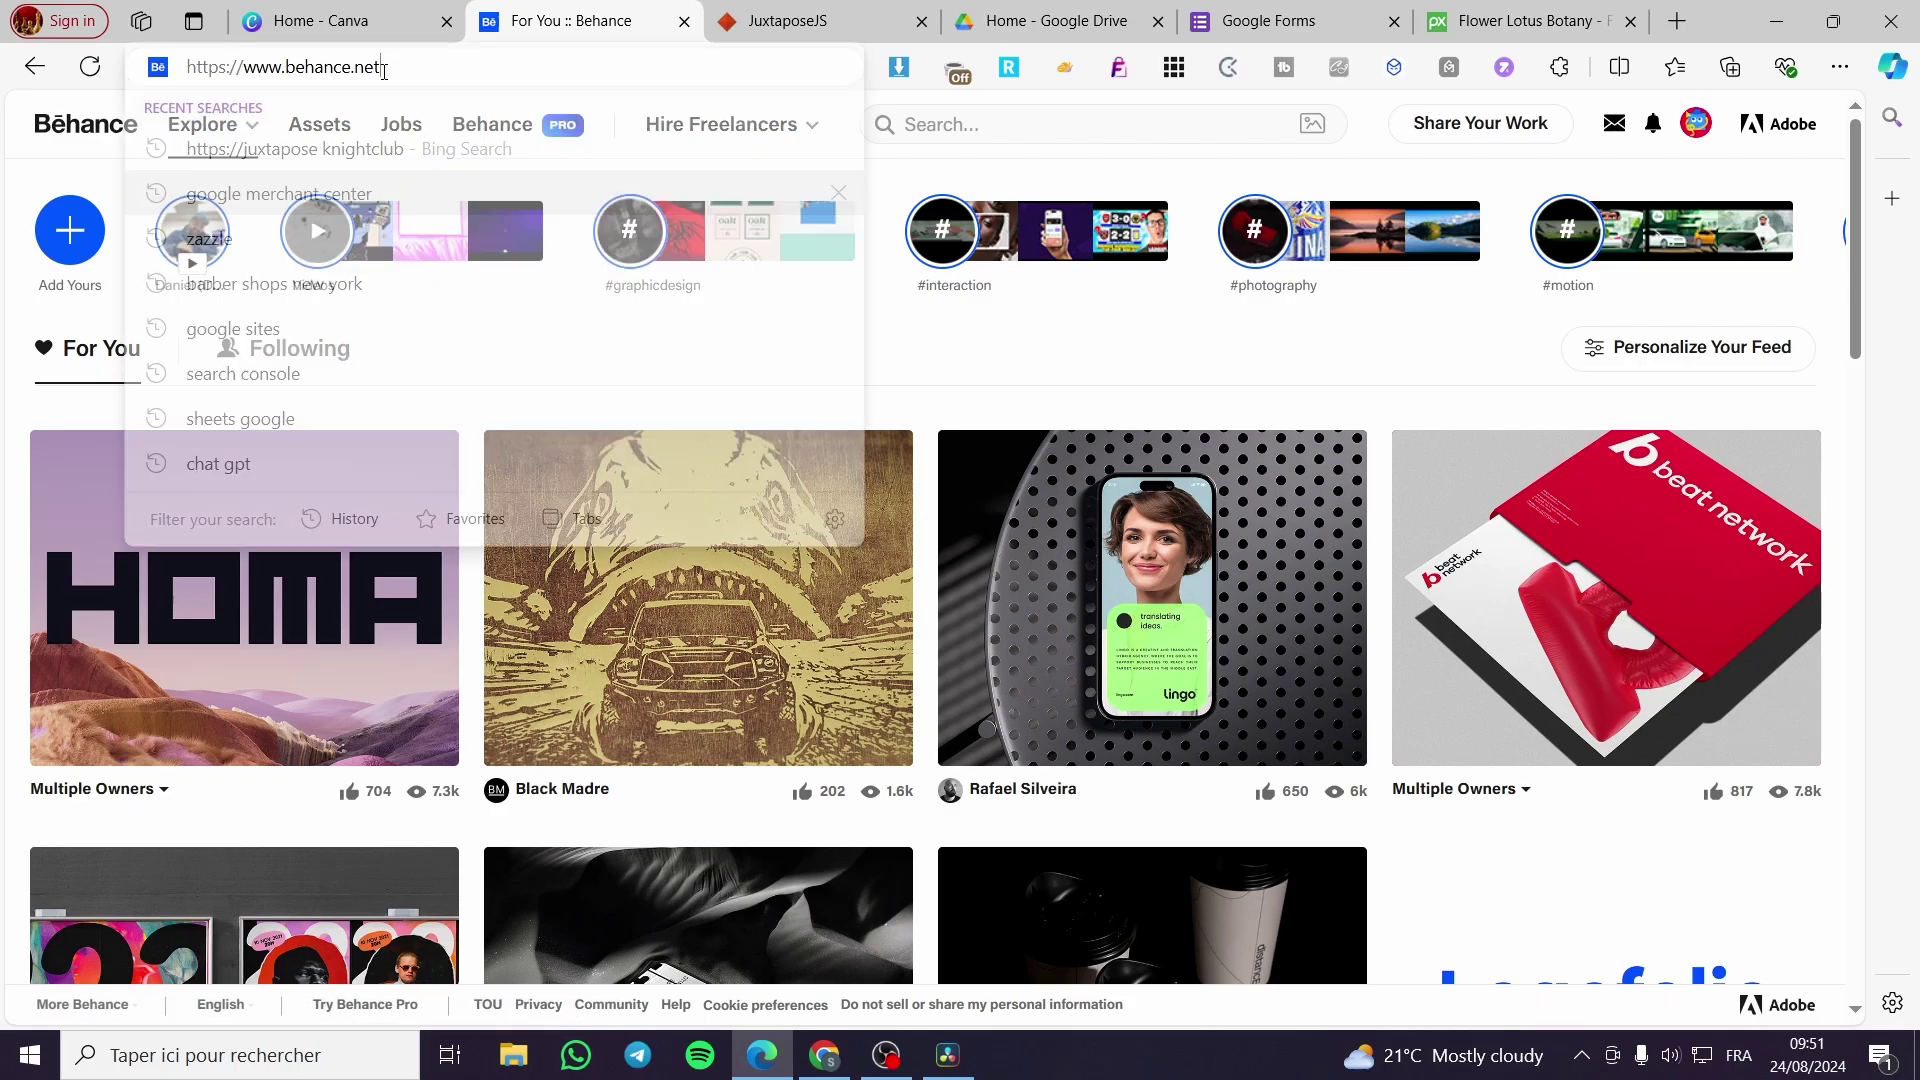
click(1040, 172)
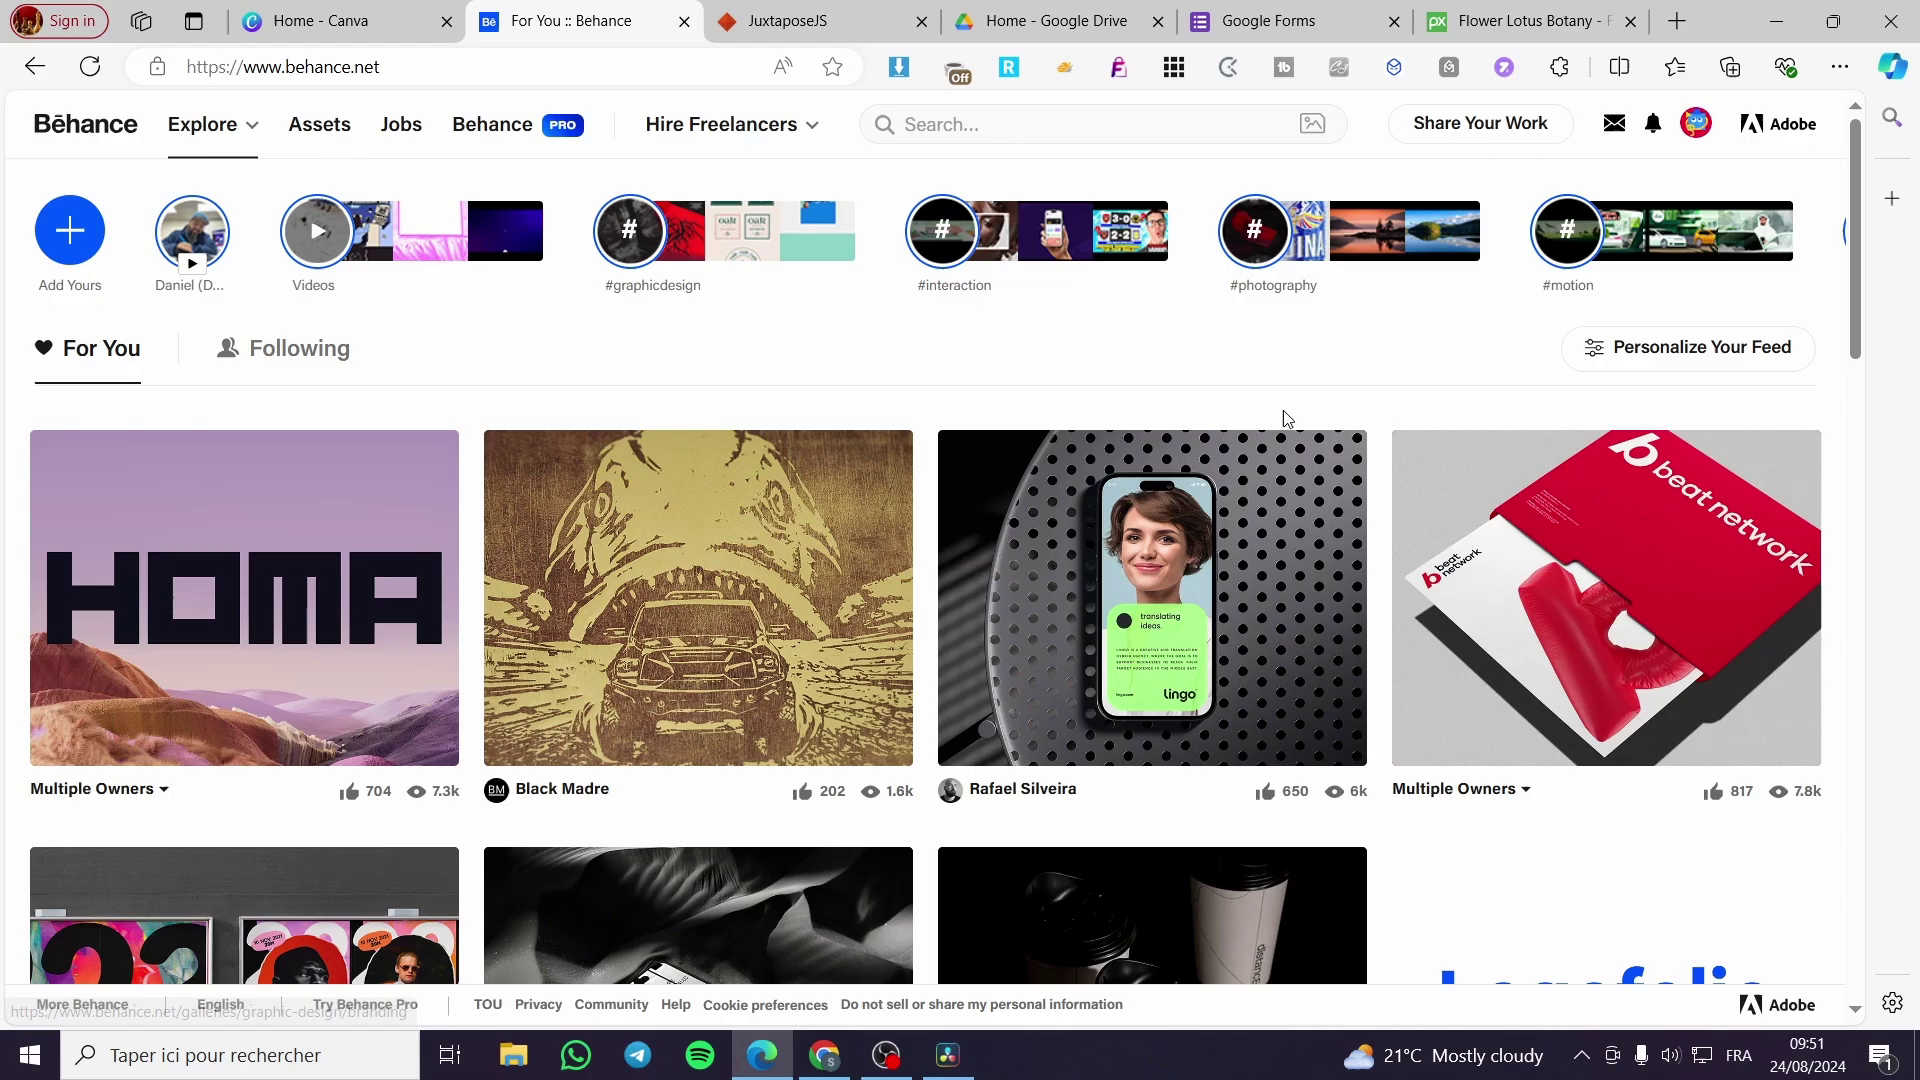
scroll(1819, 480, down, 3)
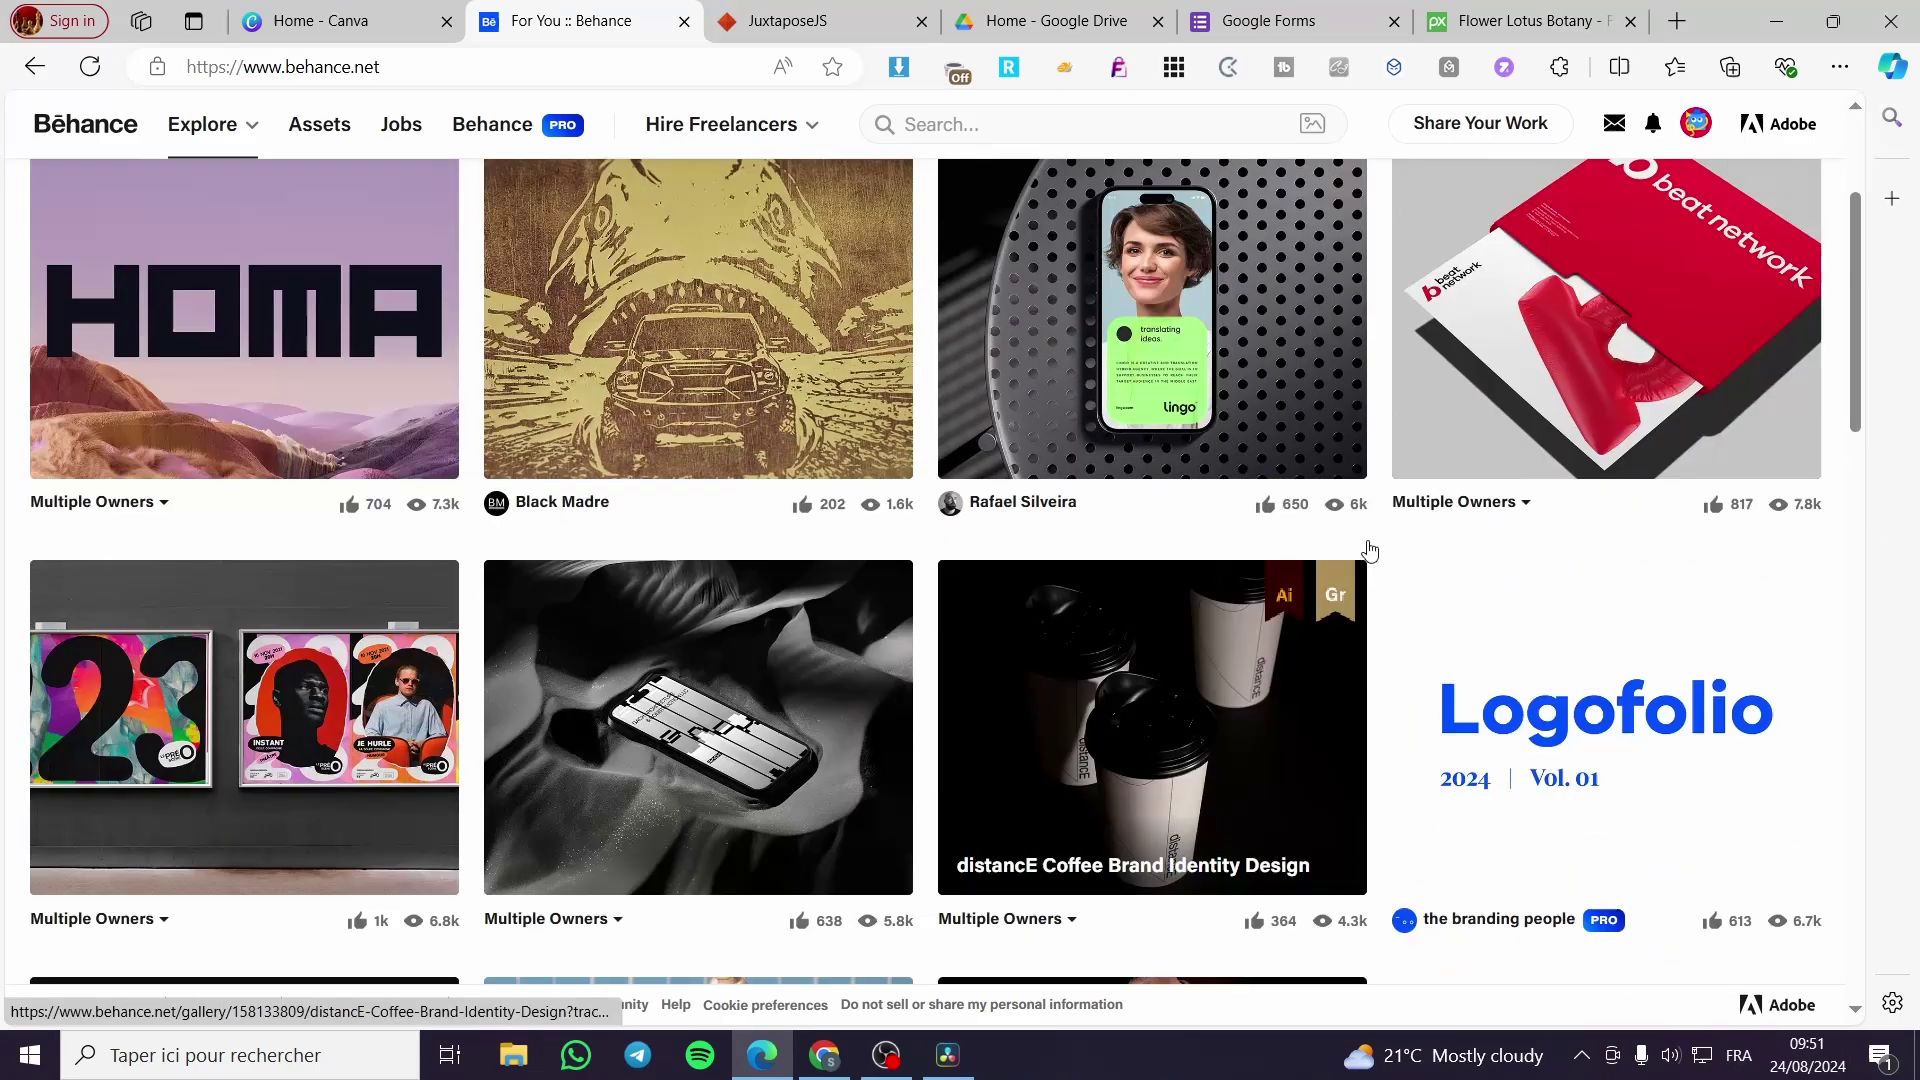
scroll(1828, 196, up, 3)
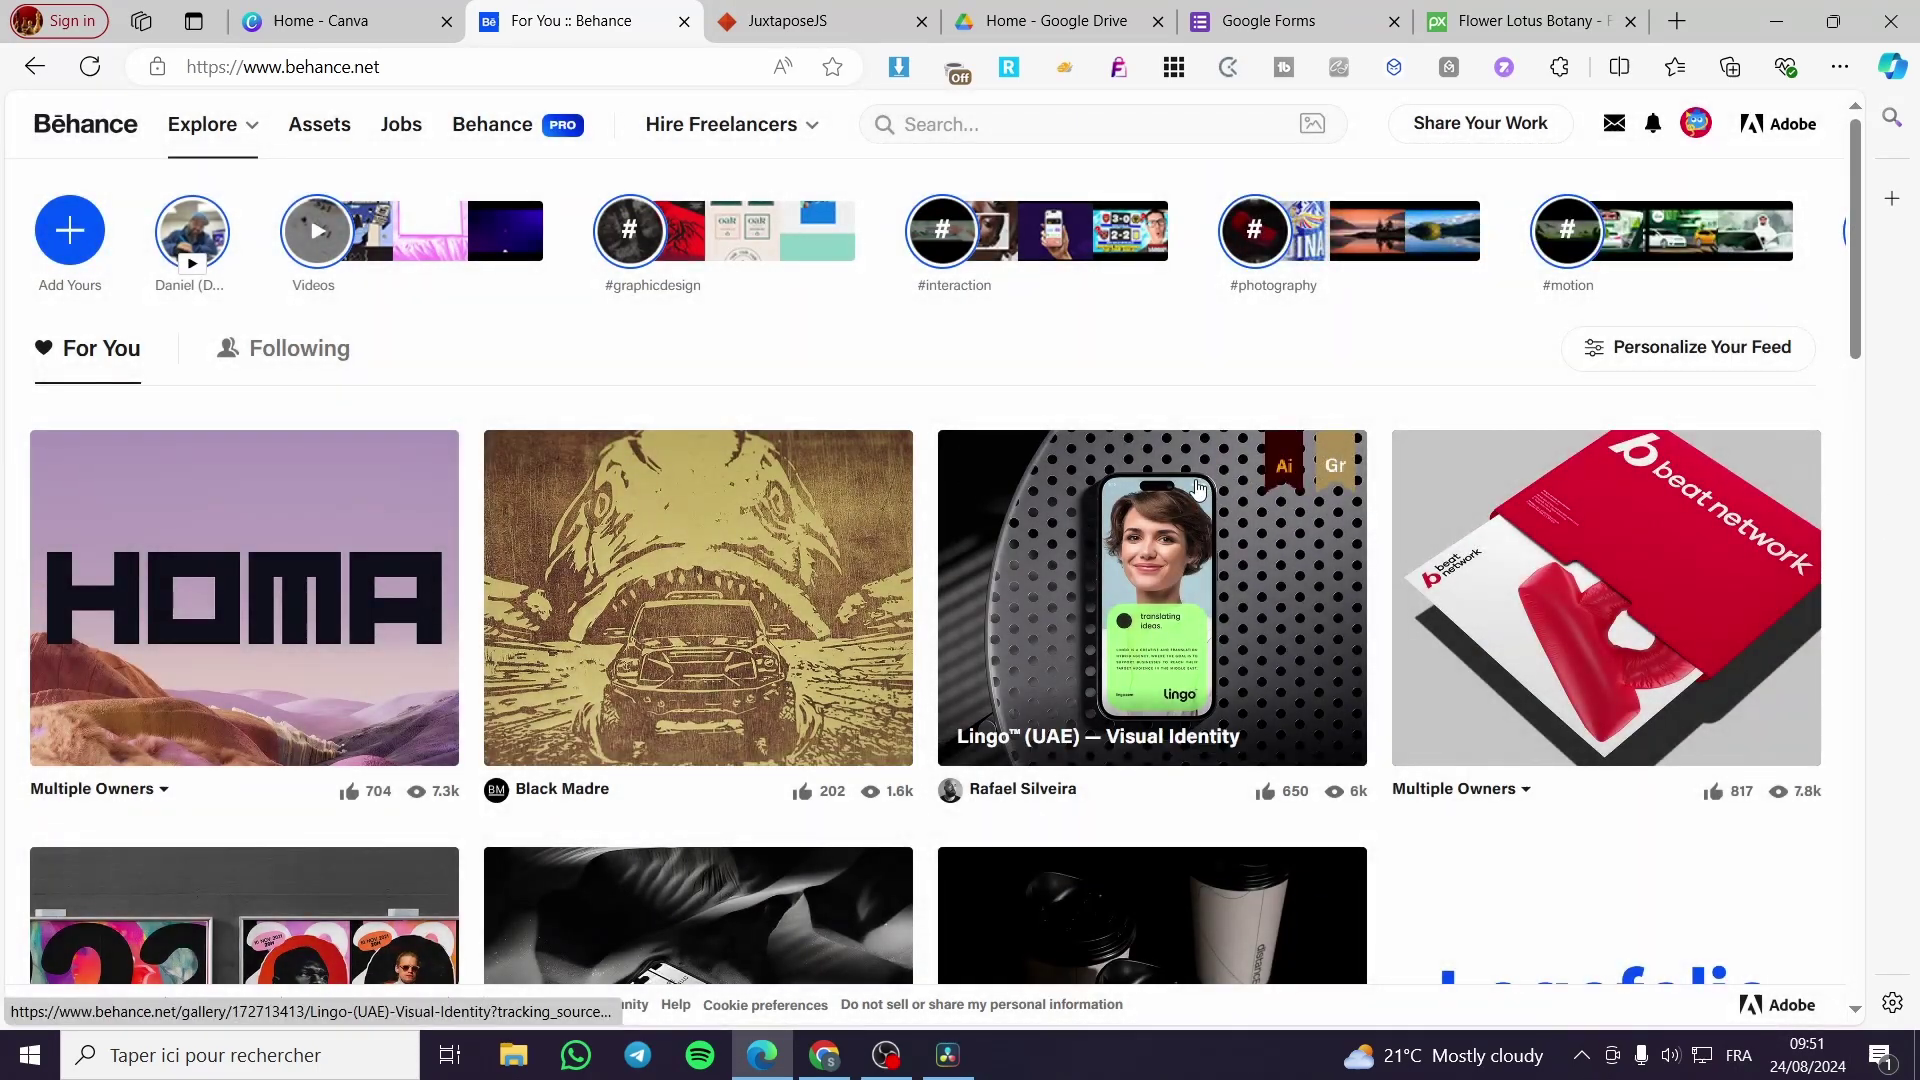
mouse_move(1505, 132)
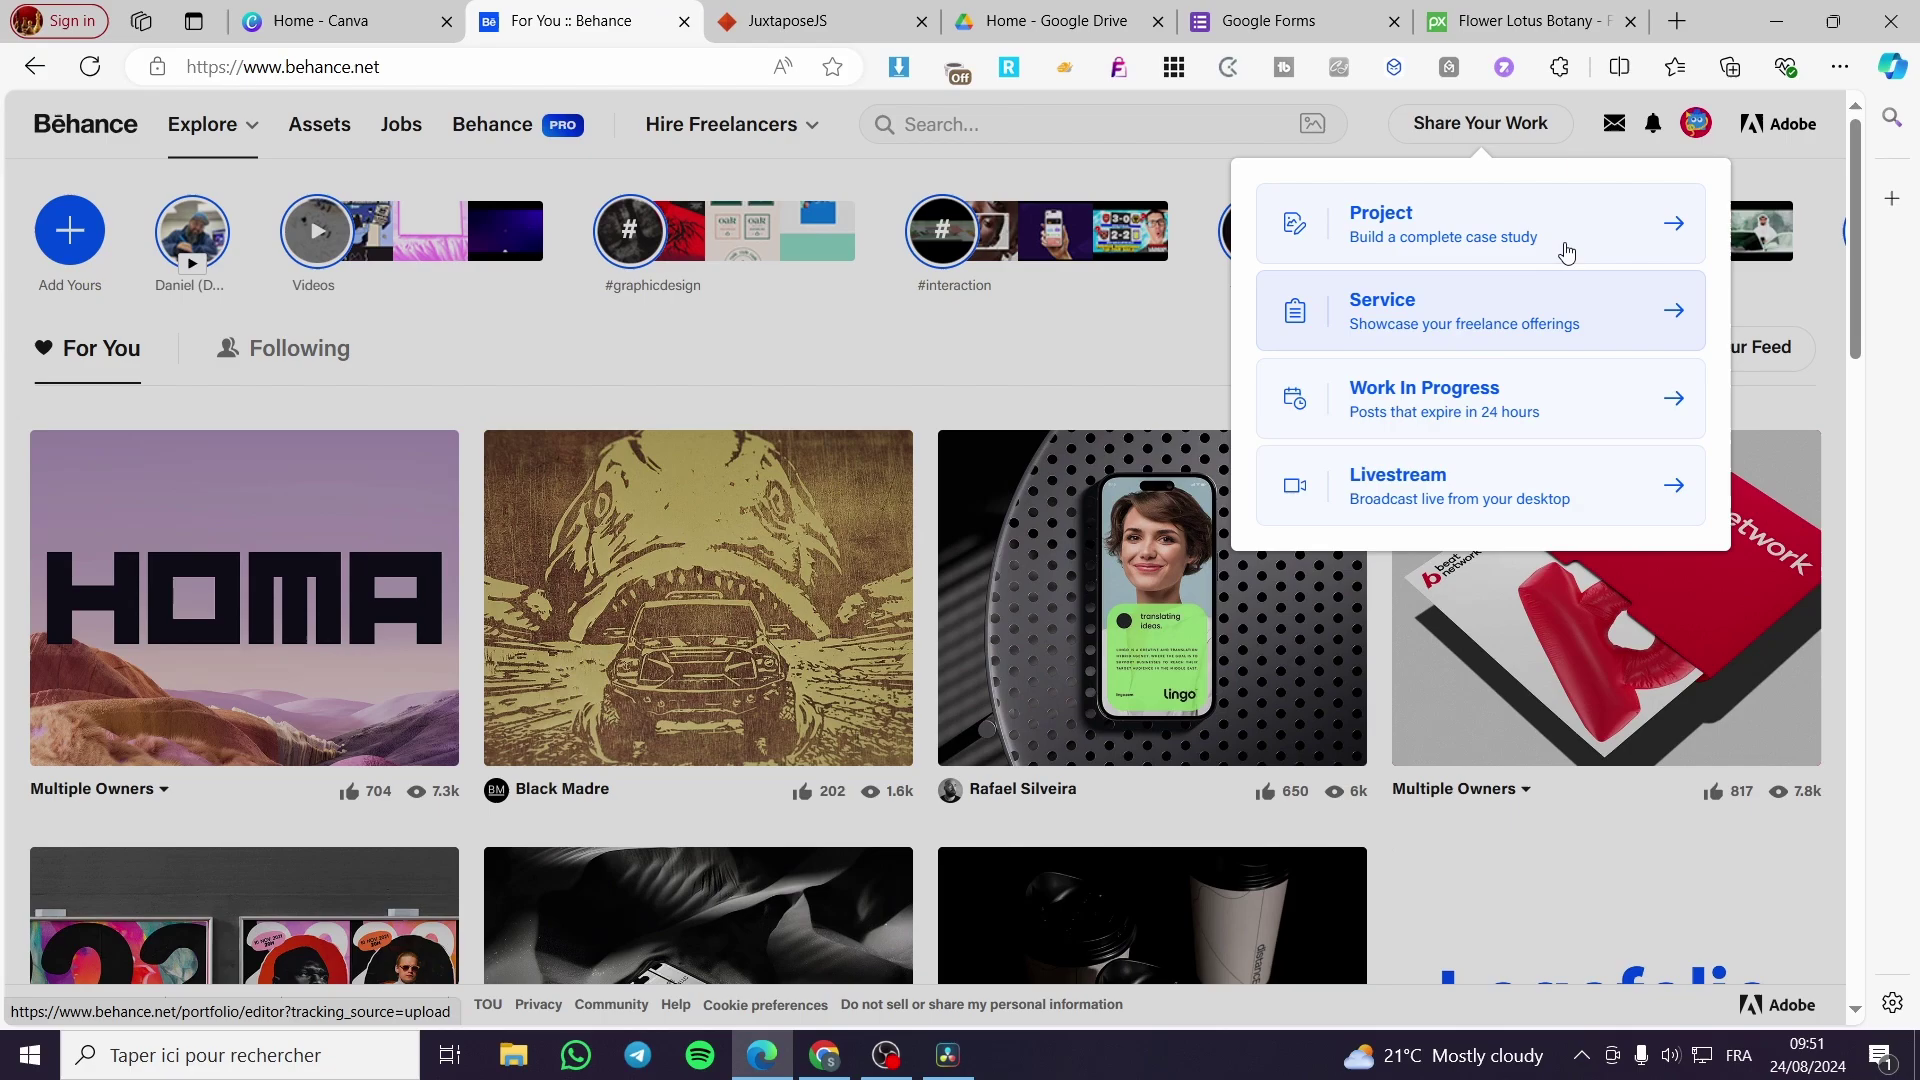
- Choose Project from Share Your Work to start the Create Project editor
click(1394, 228)
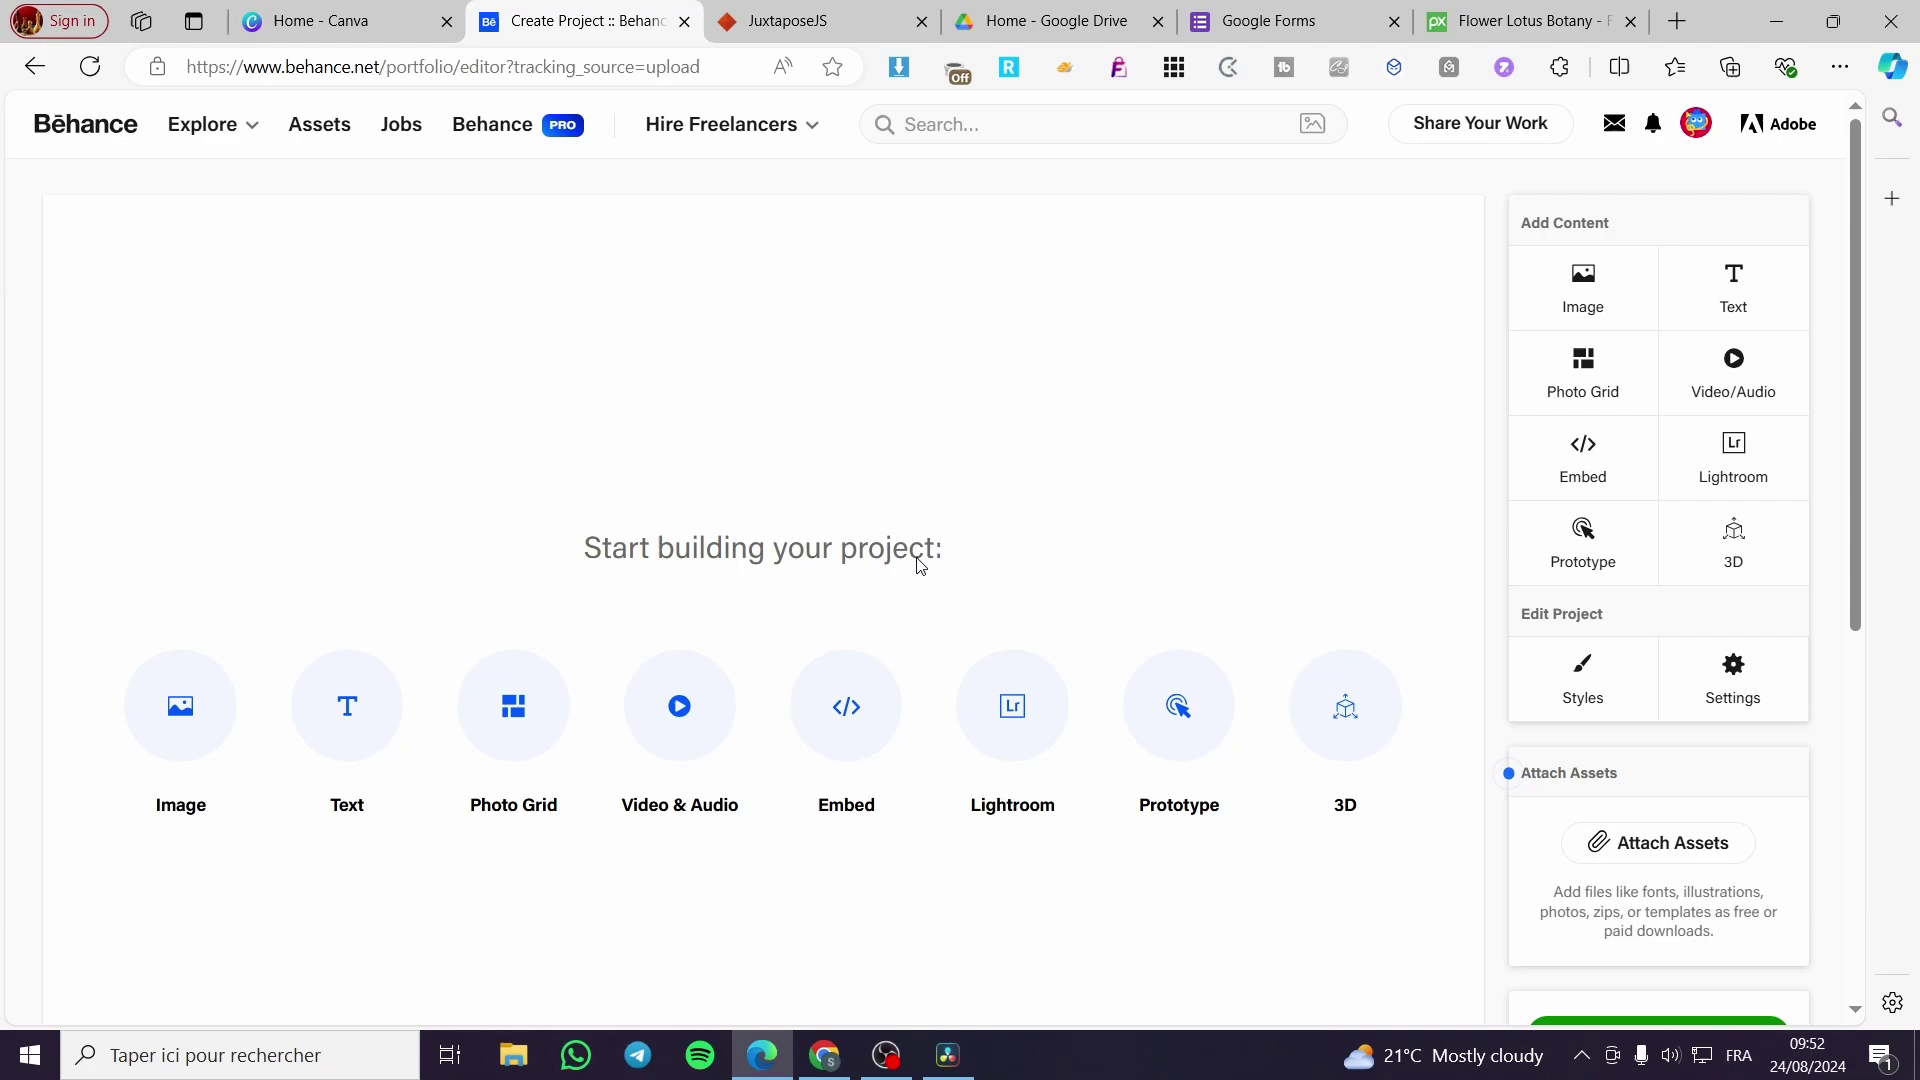
- Add a 'Text Demo' text block in Header style at size 36, centre-aligned
click(348, 716)
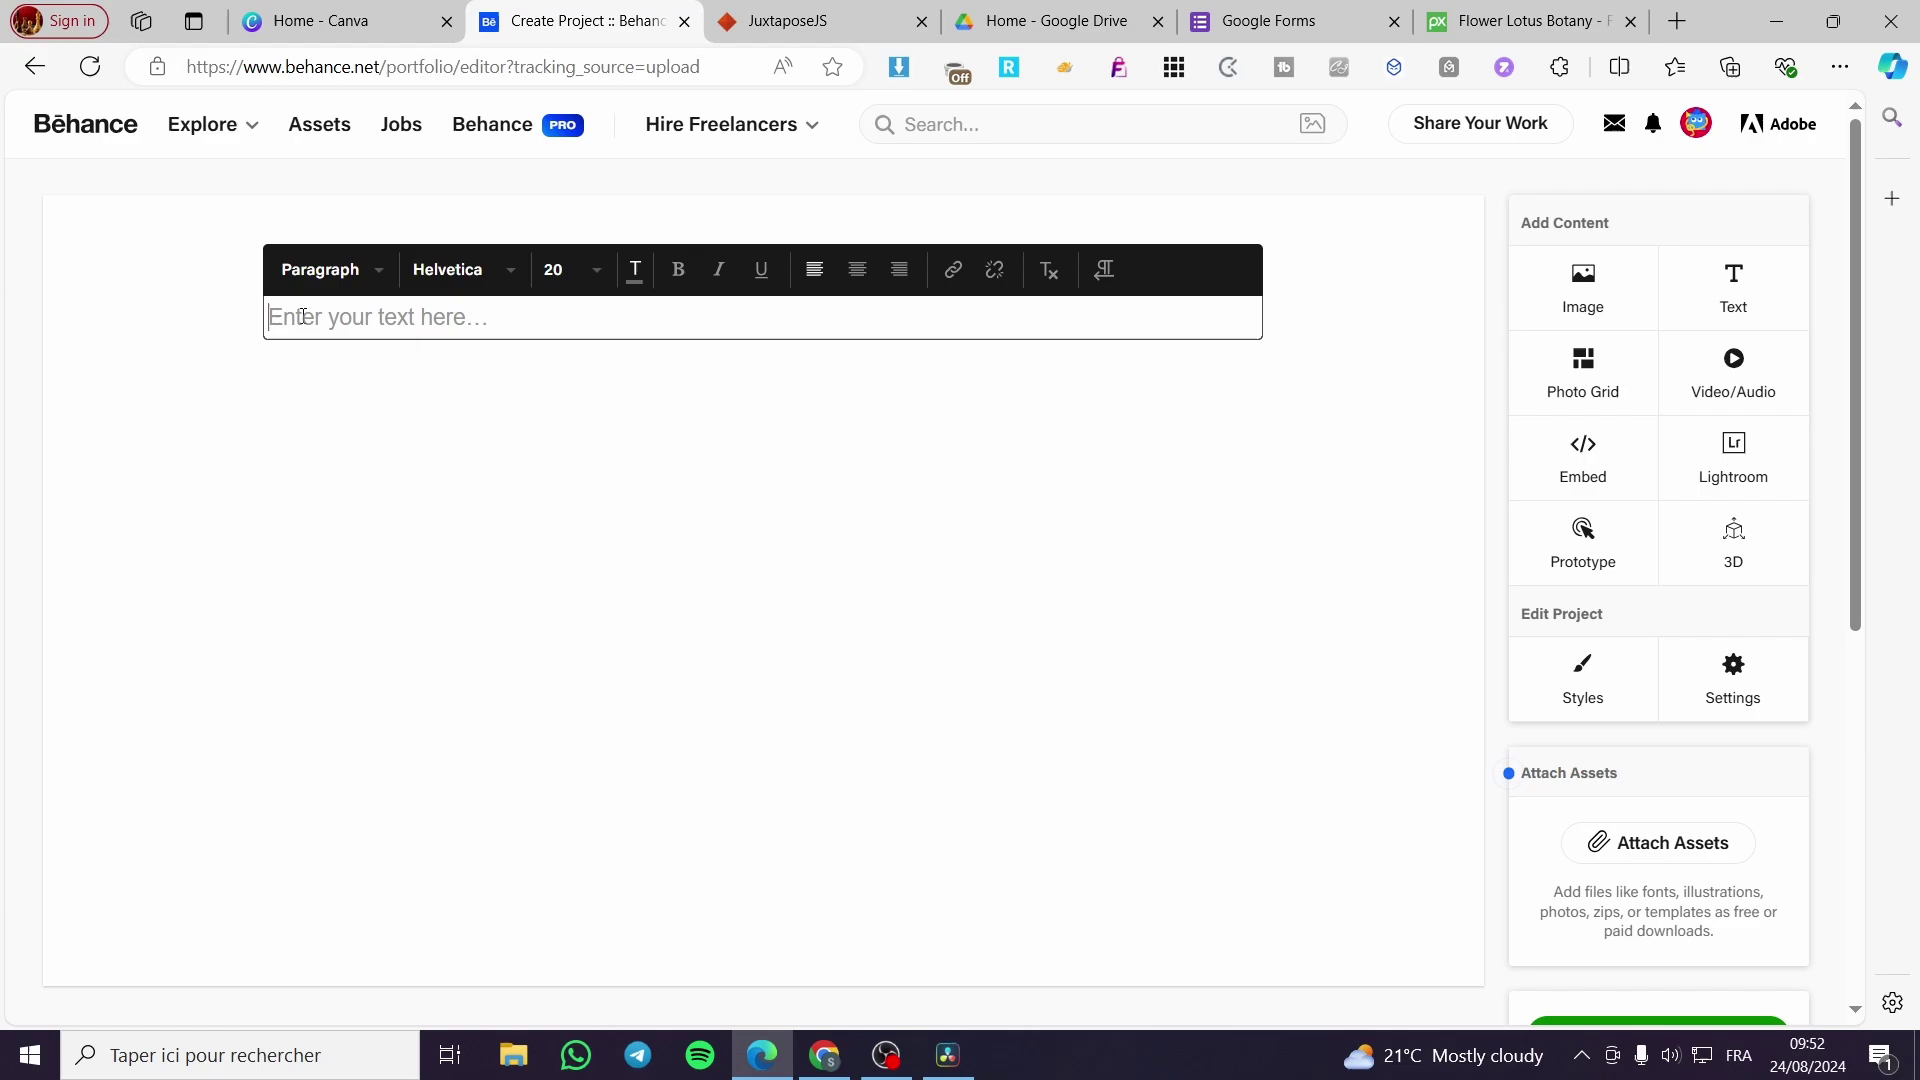
text(Text )
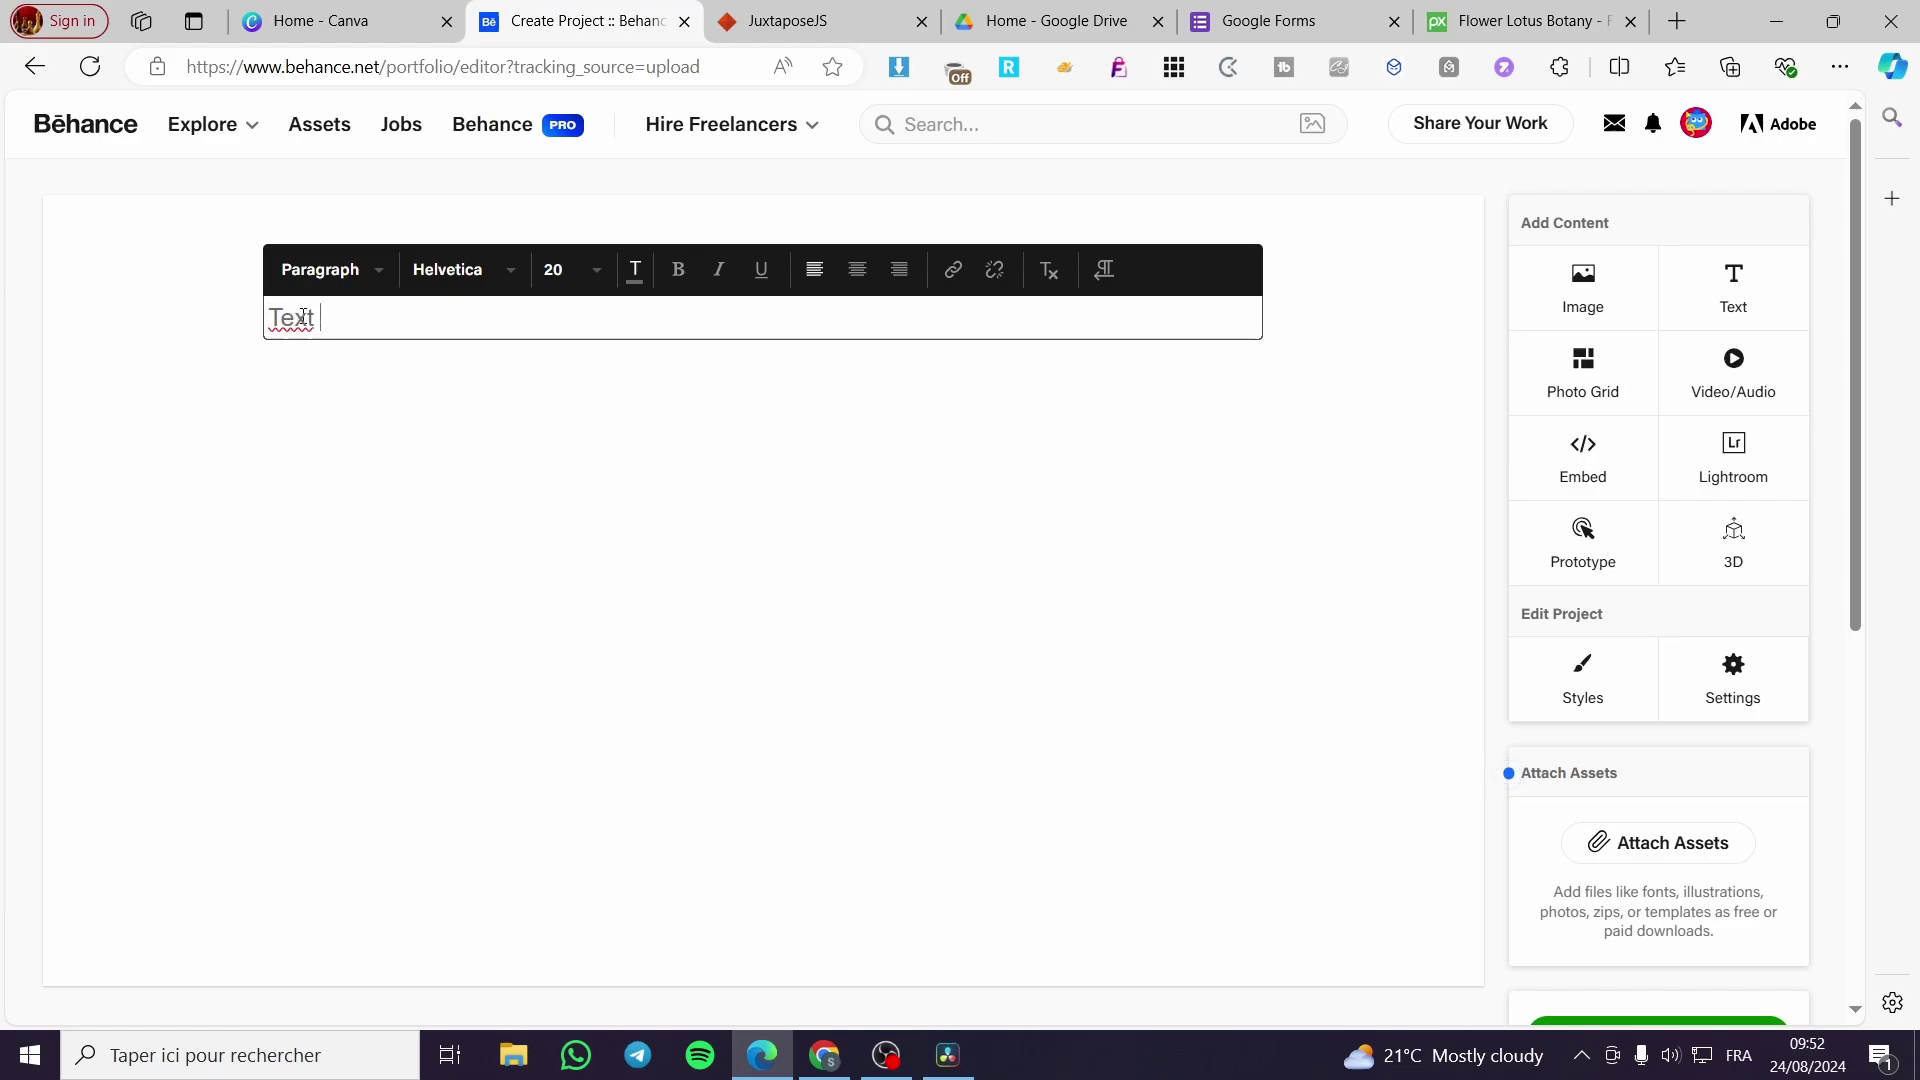
text(Demo)
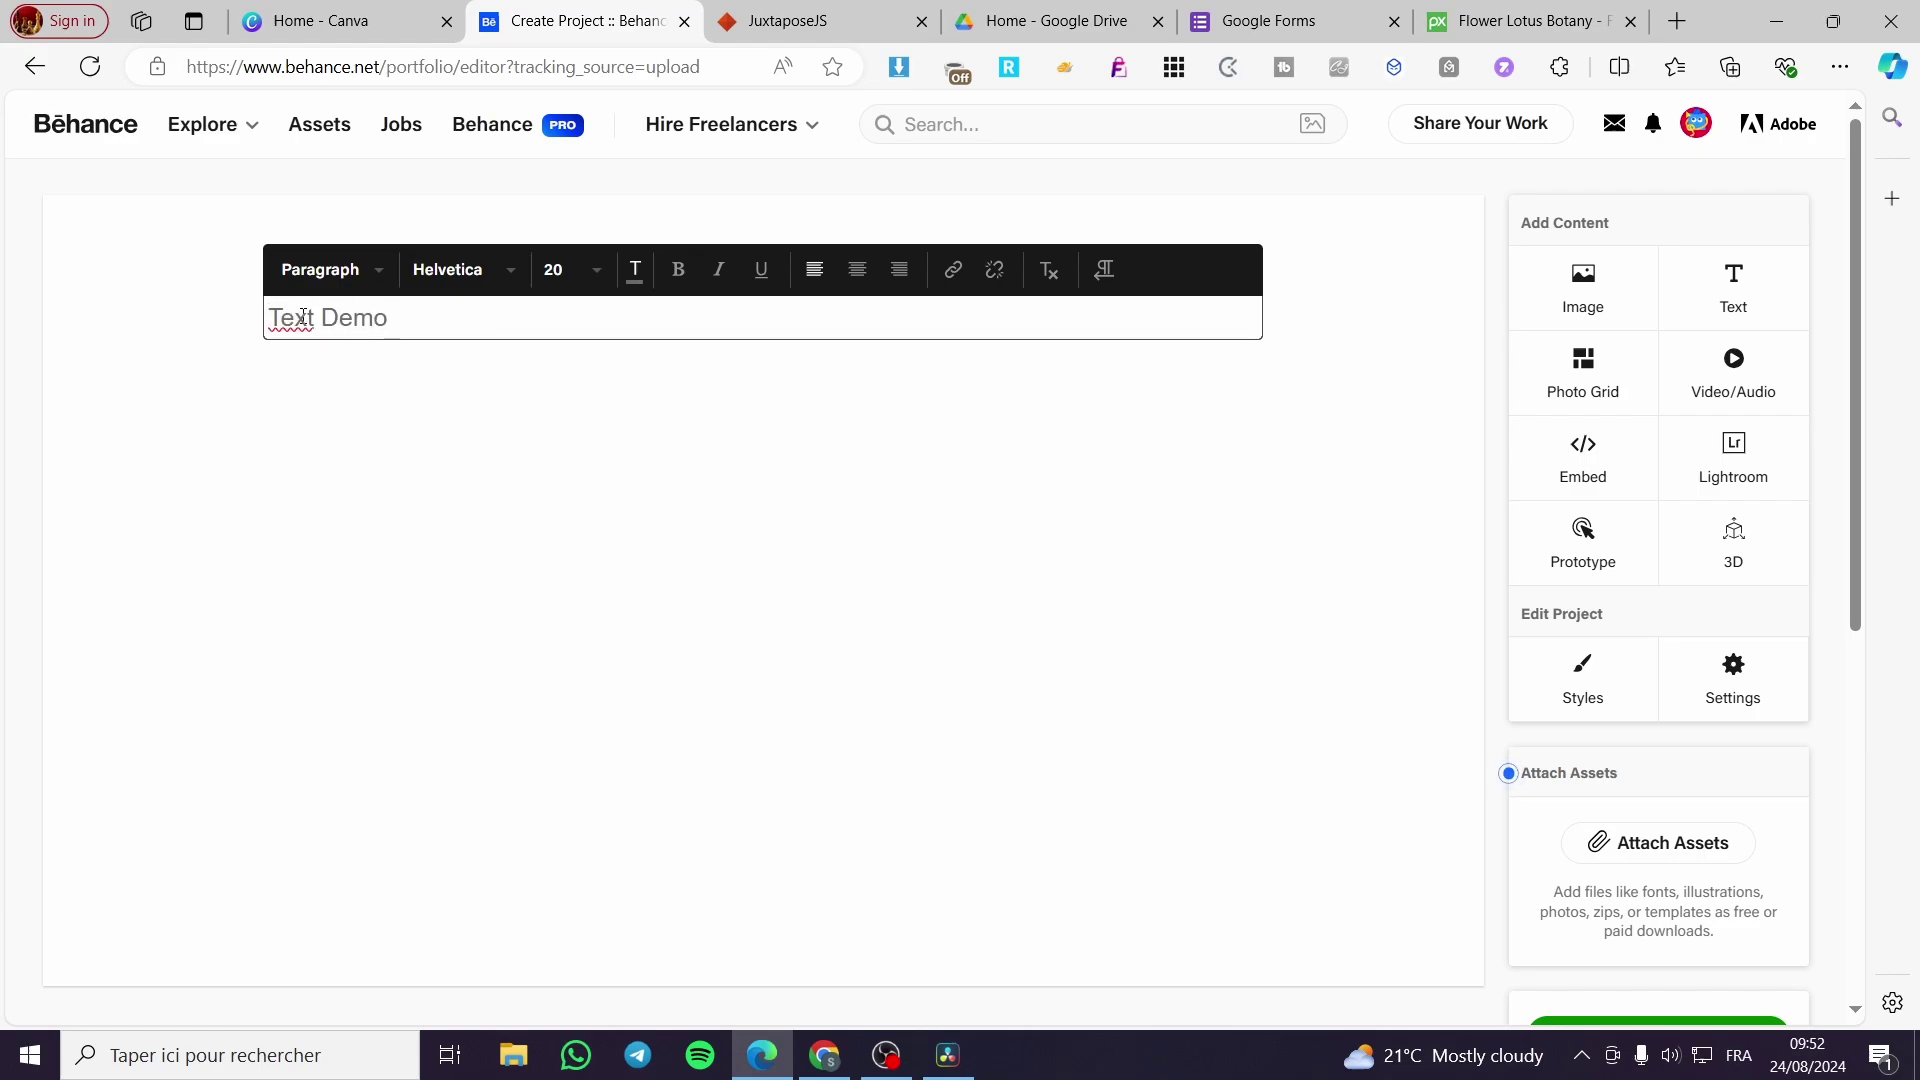
click(521, 287)
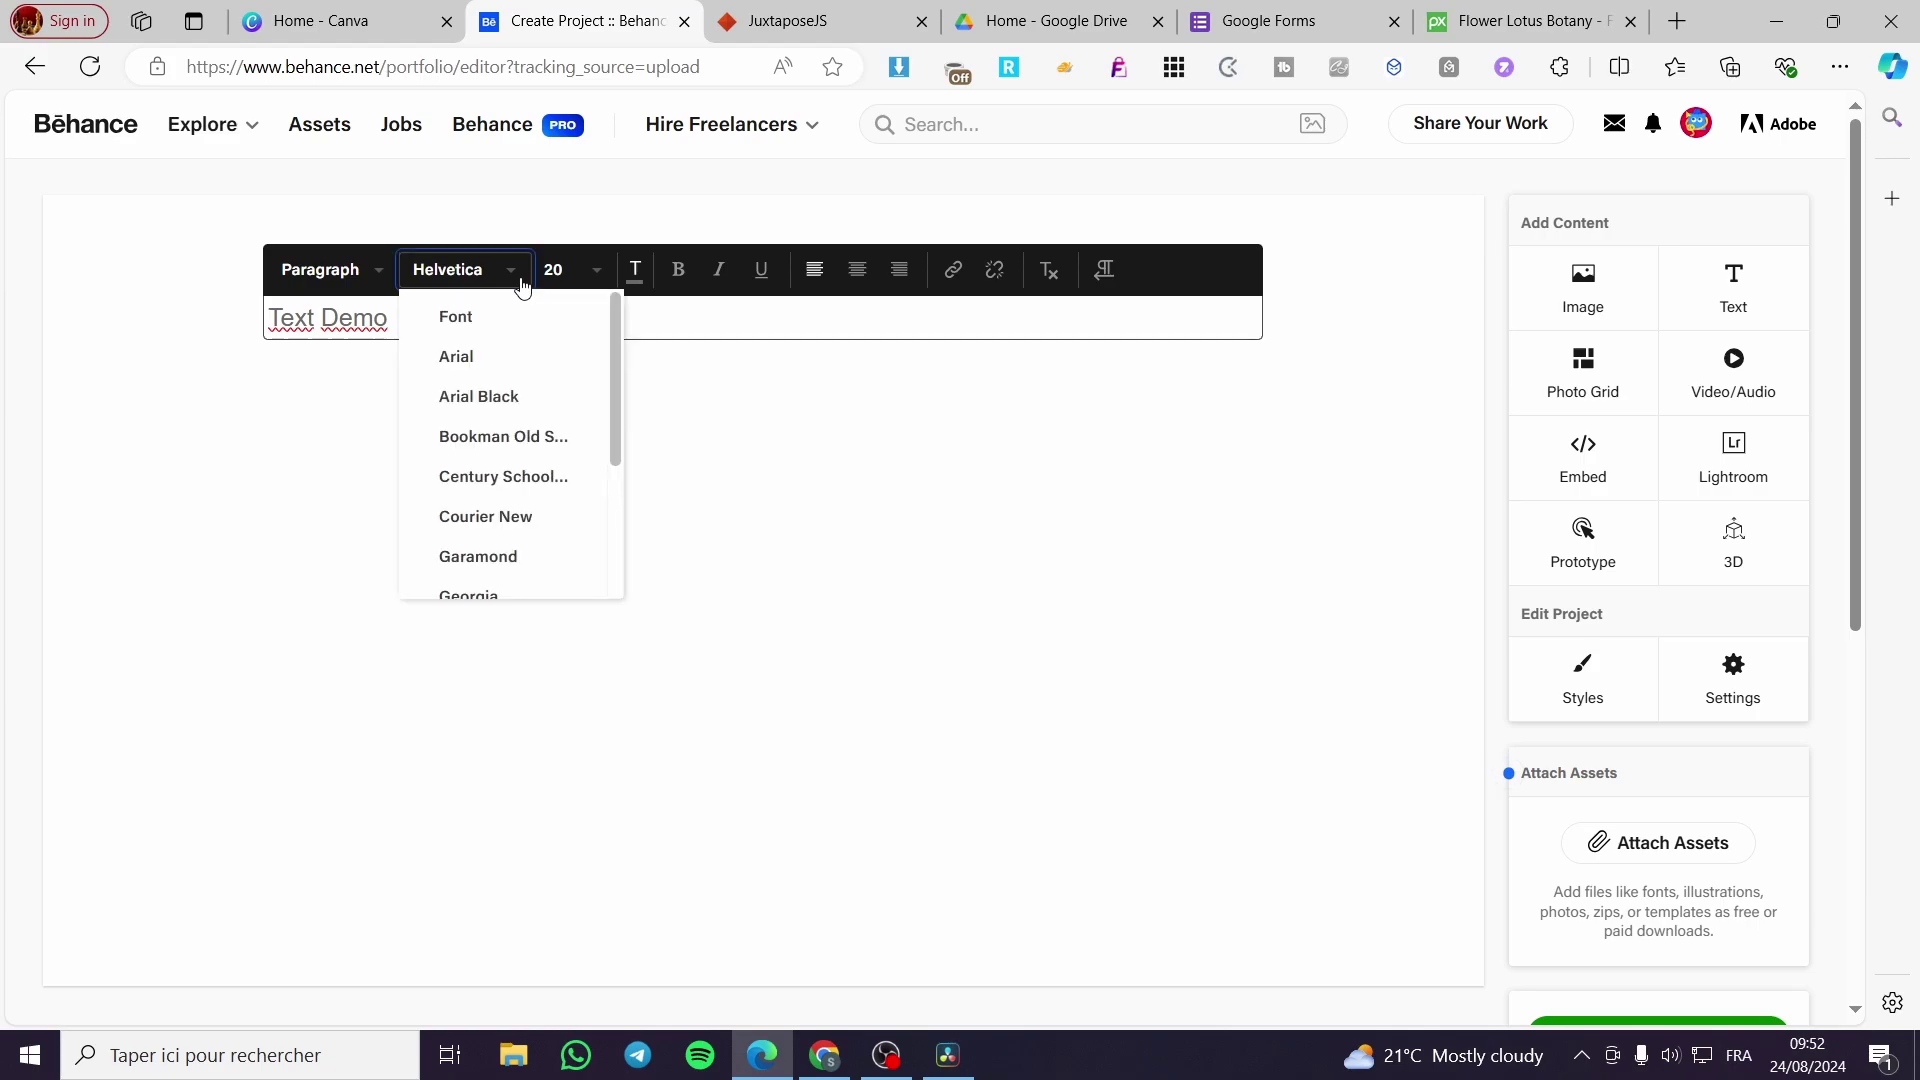
click(388, 283)
click(387, 283)
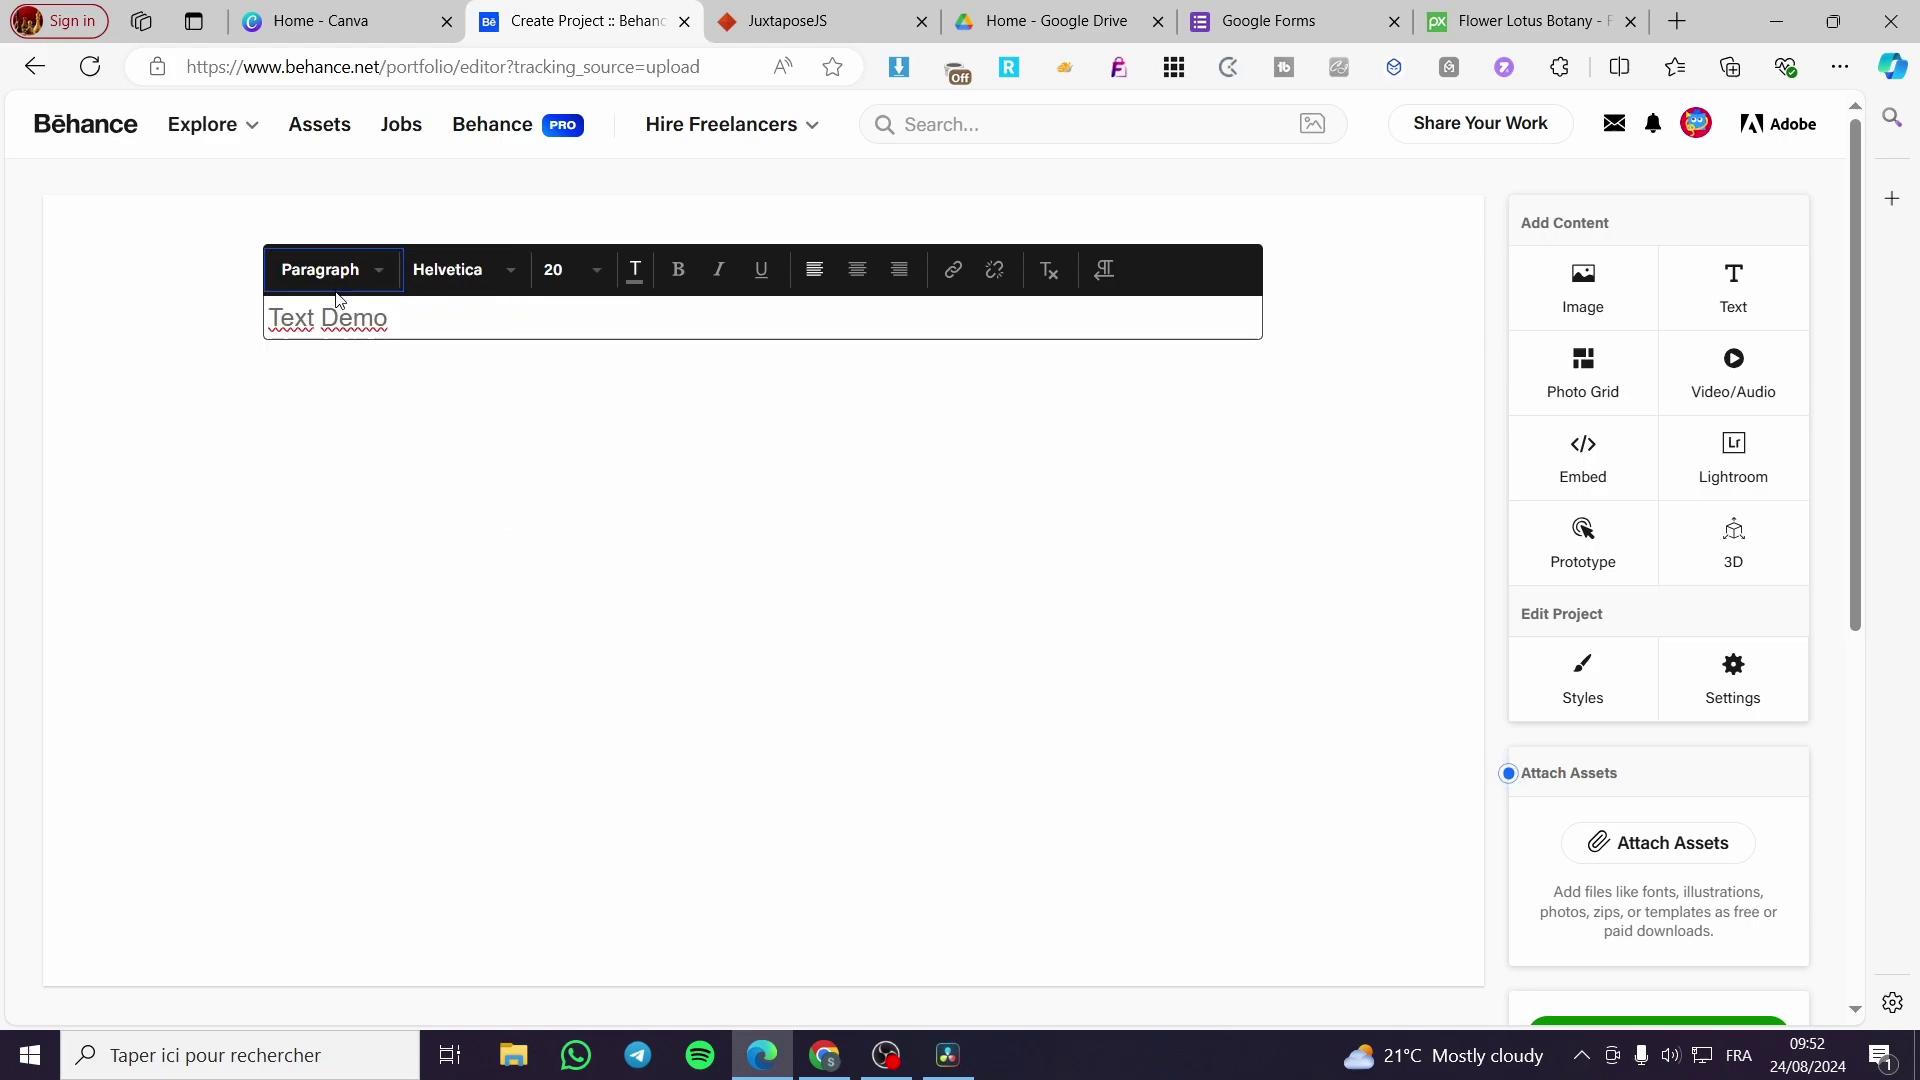
click(386, 282)
click(386, 317)
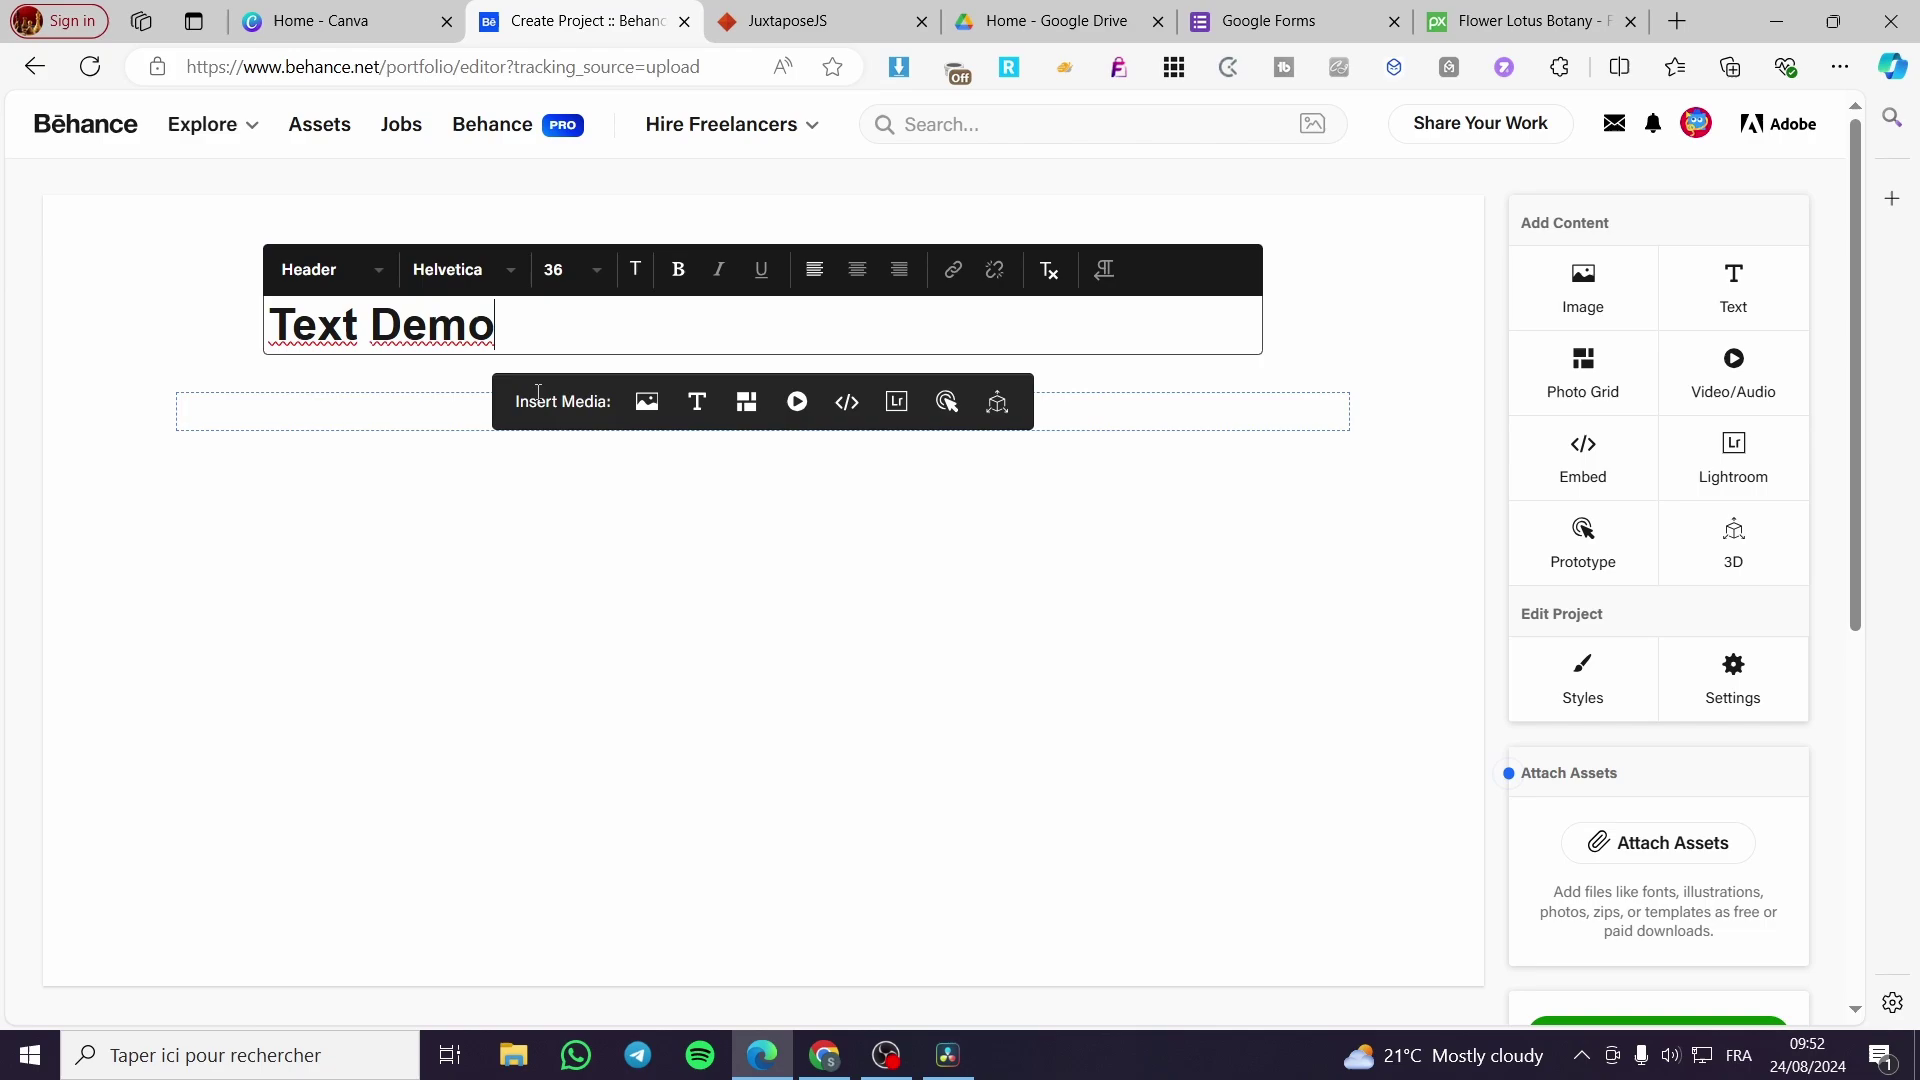
click(847, 280)
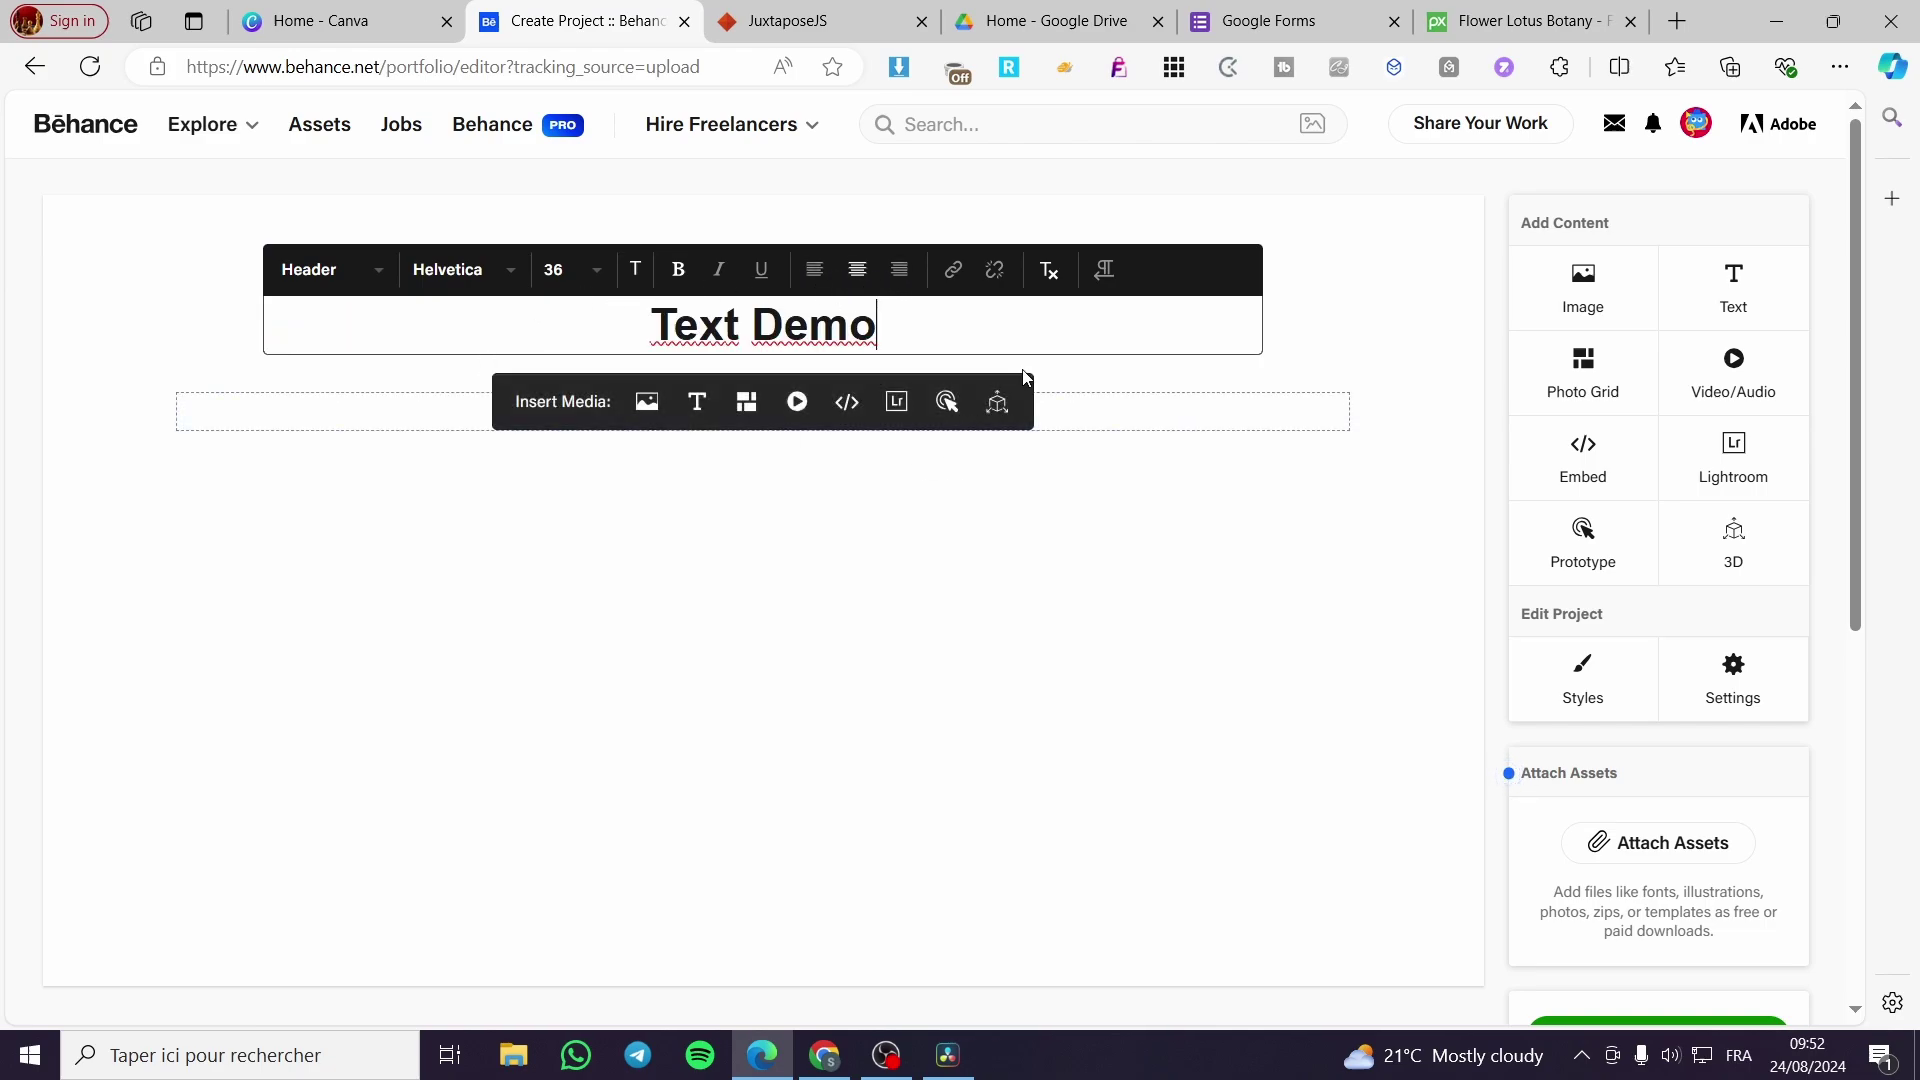
click(1191, 416)
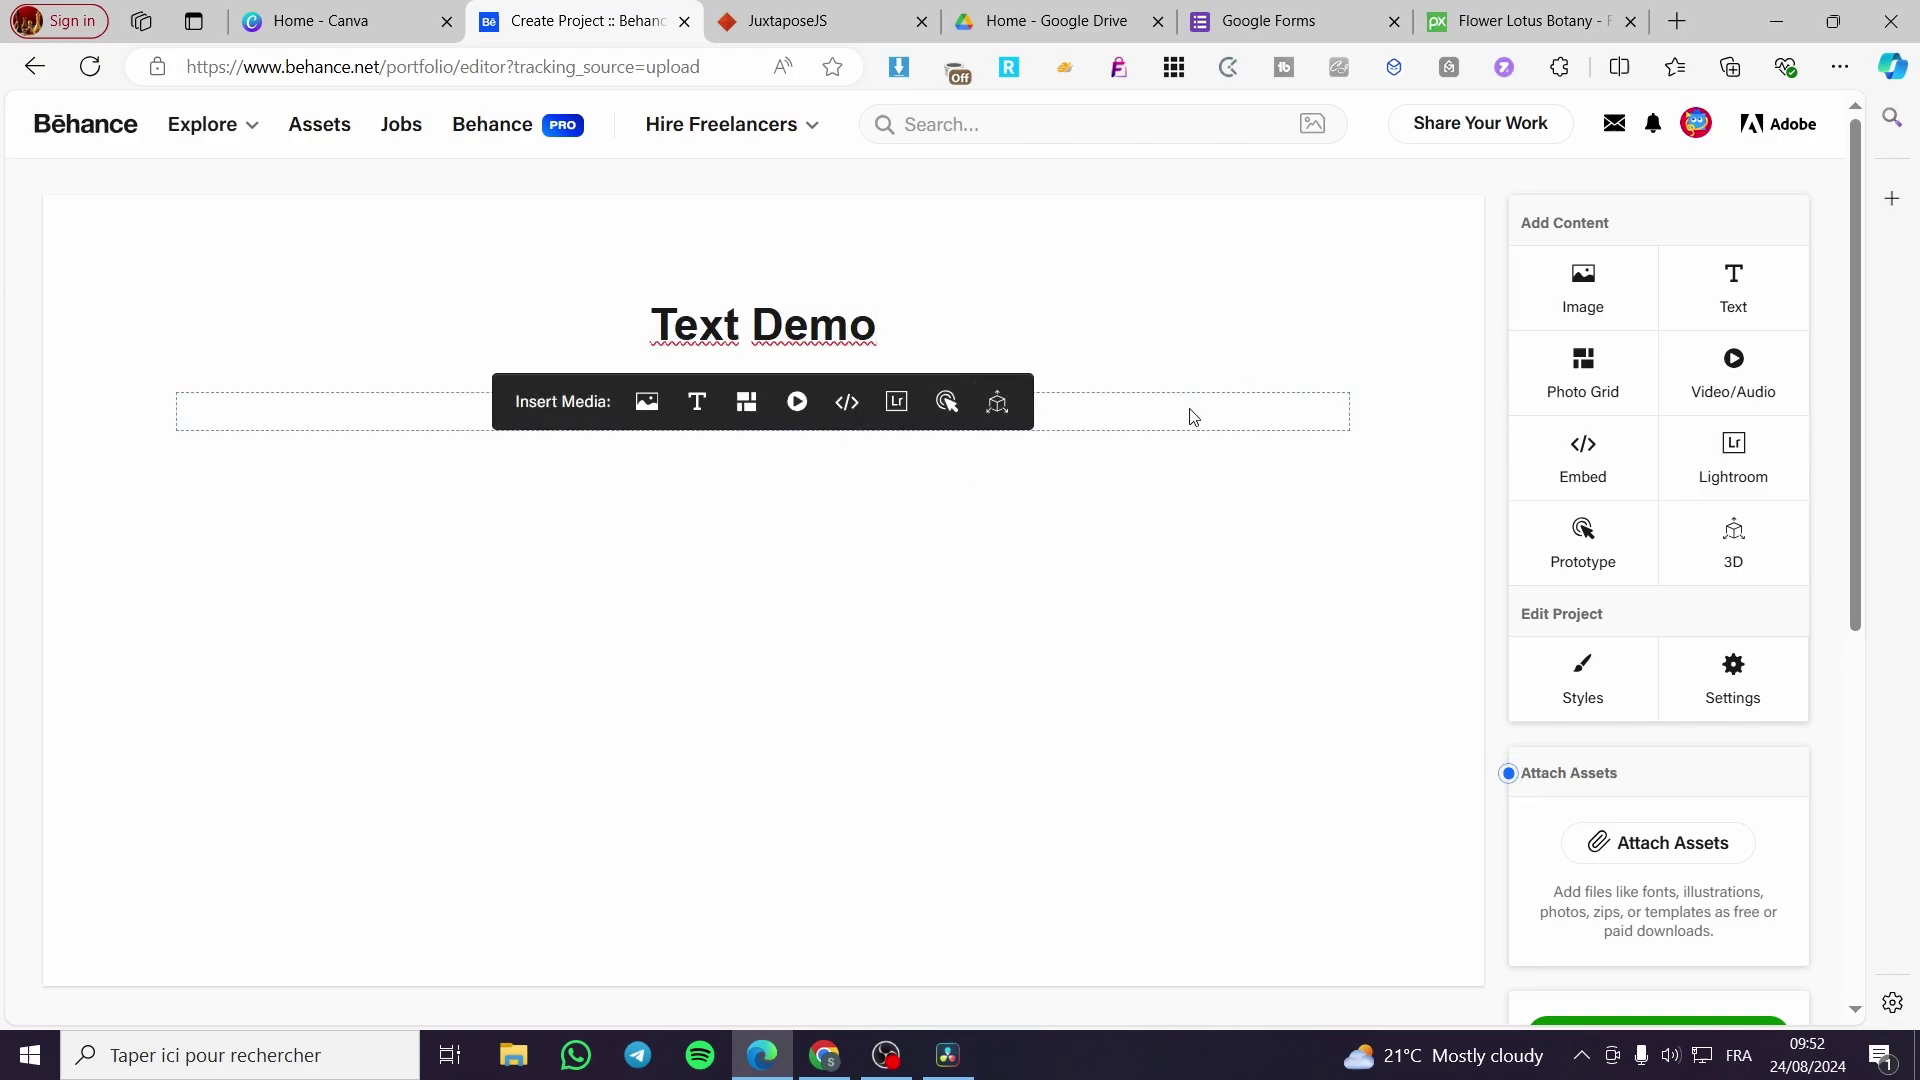
mouse_move(733, 425)
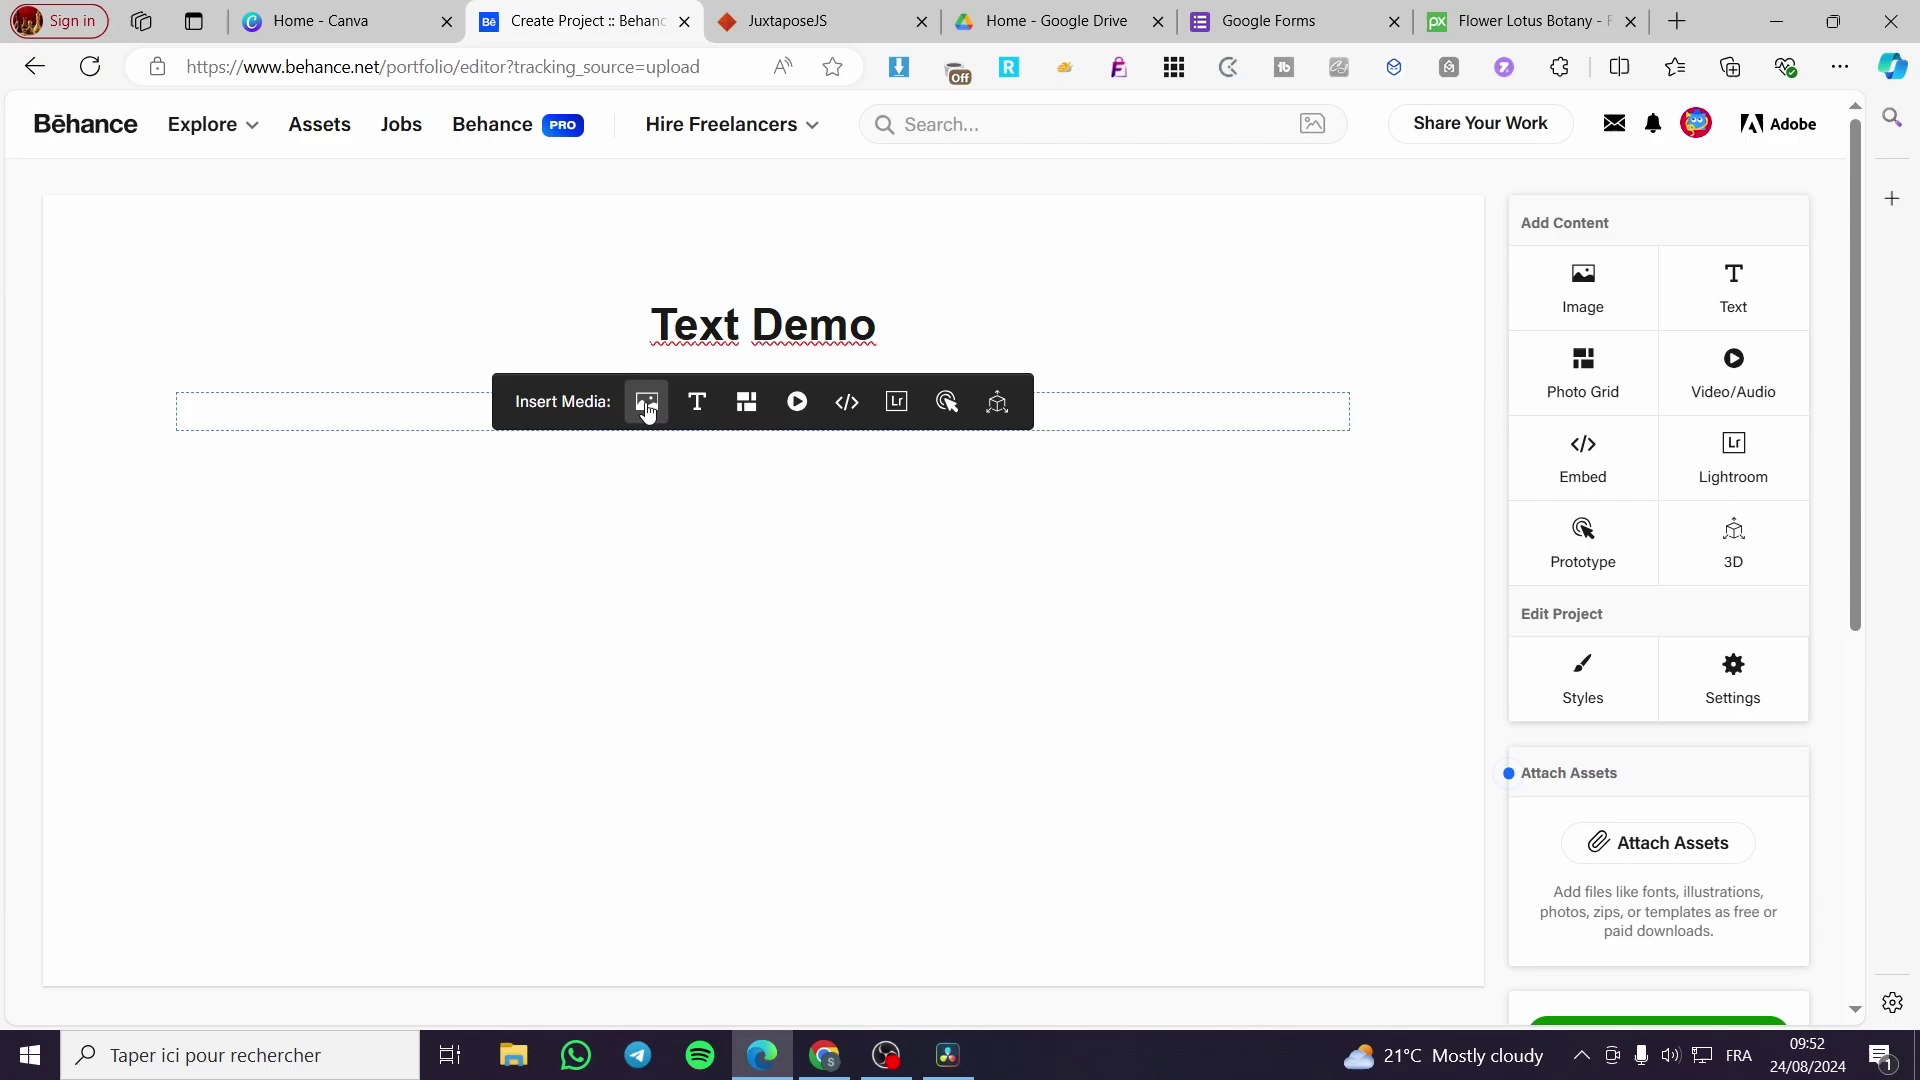
click(1839, 67)
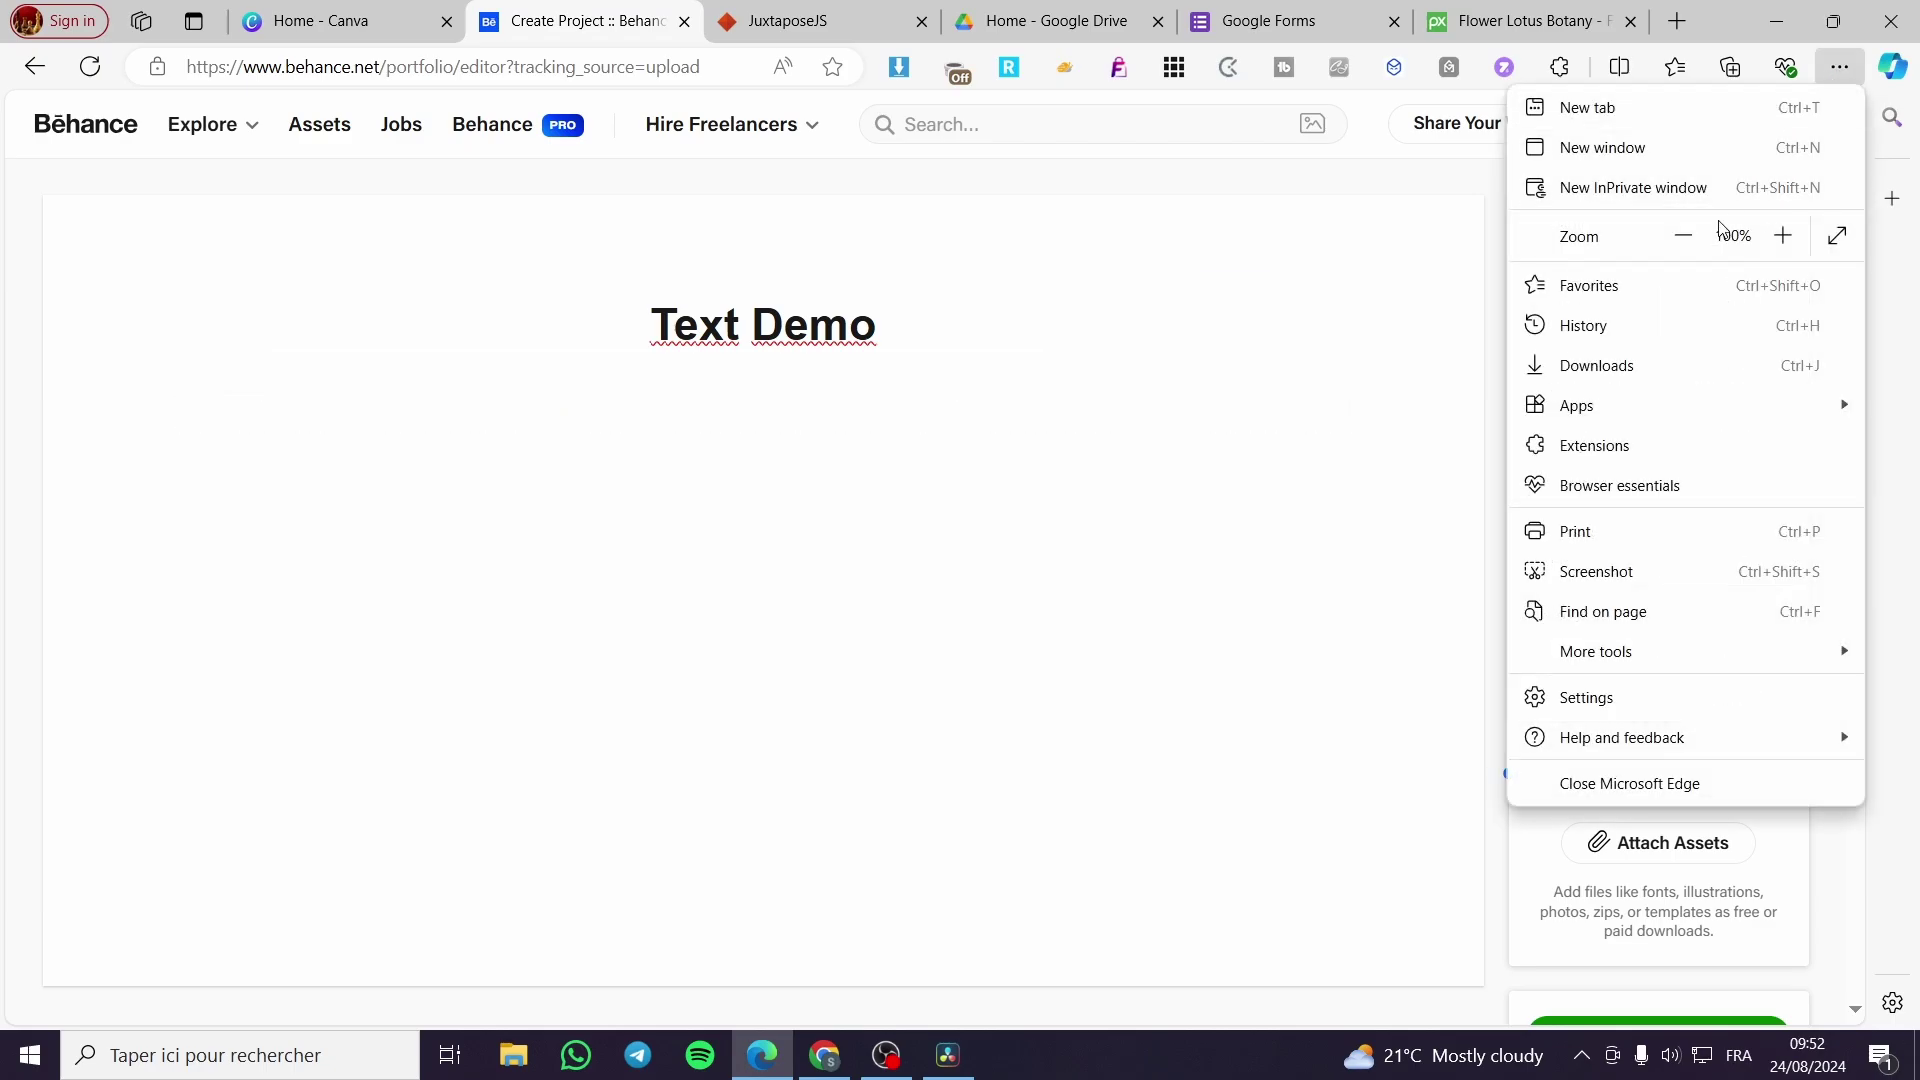
click(1660, 370)
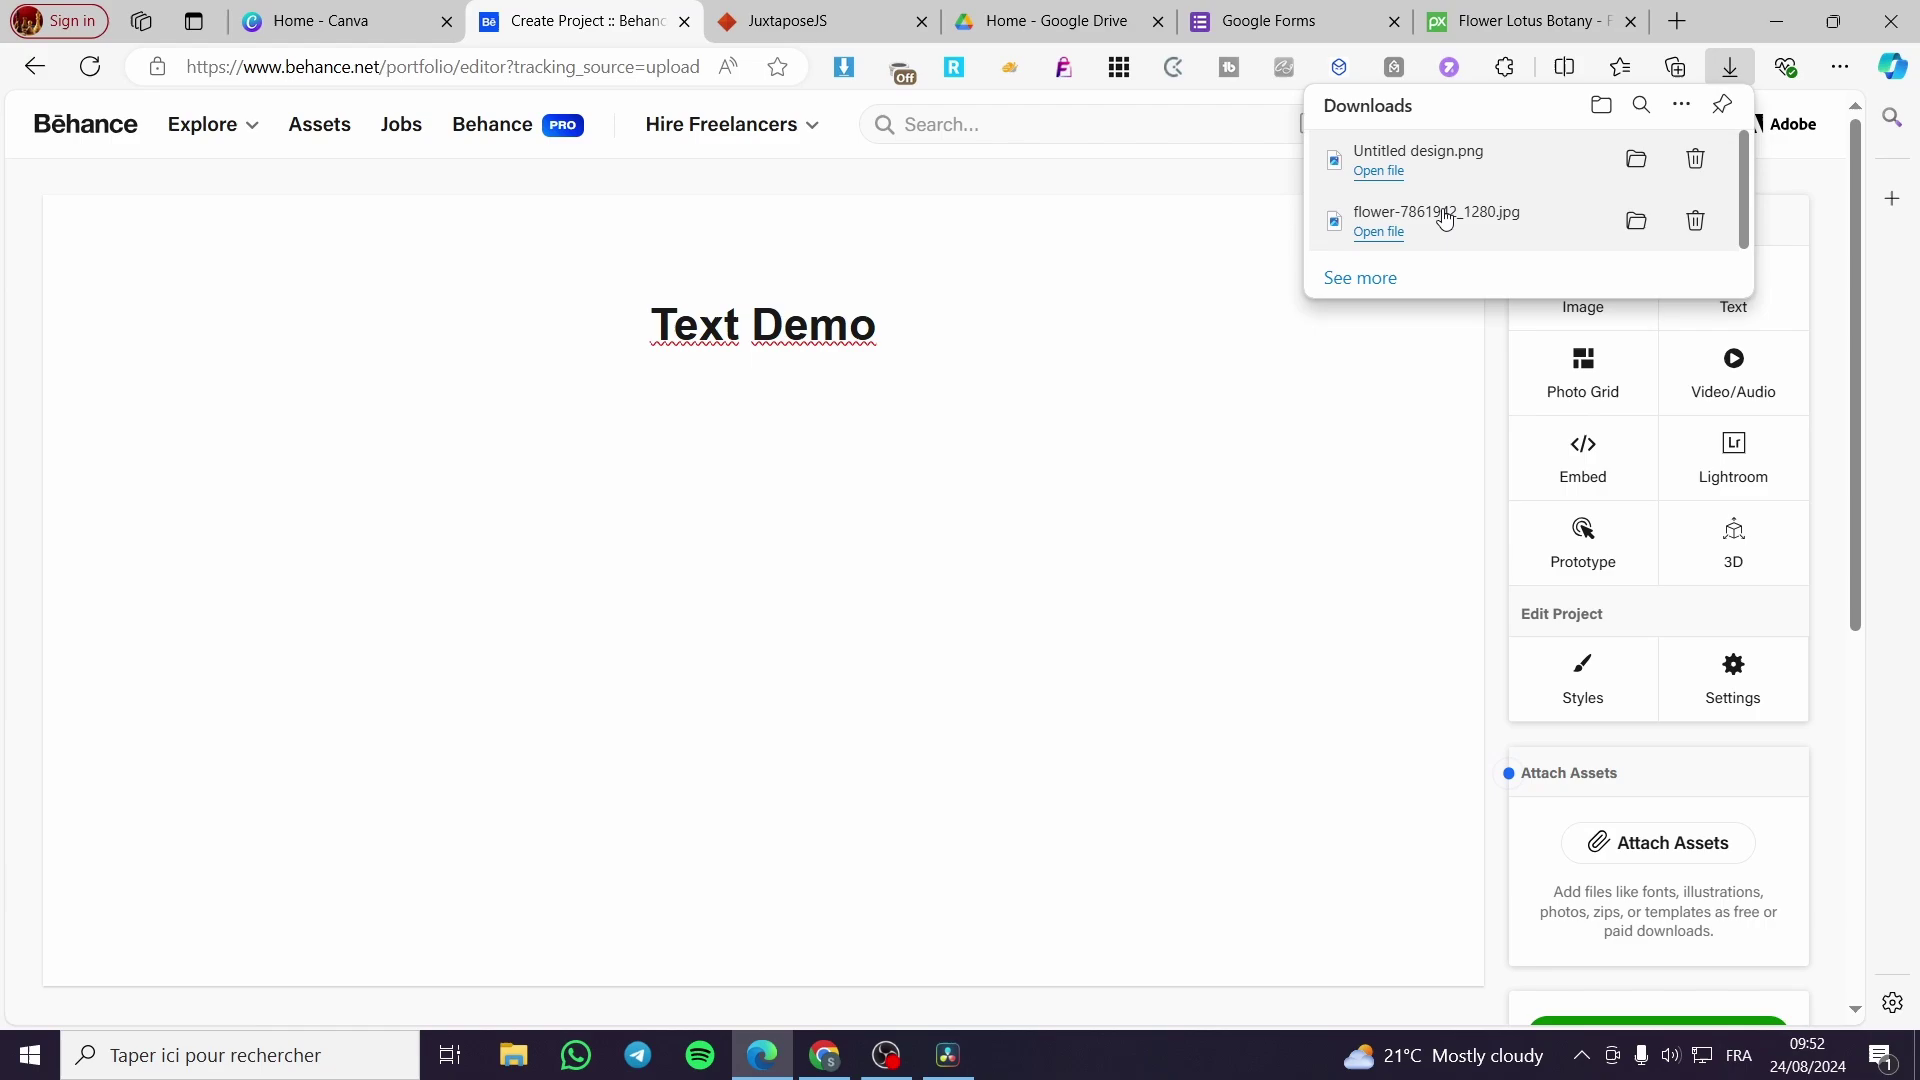
drag(1444, 214, 711, 560)
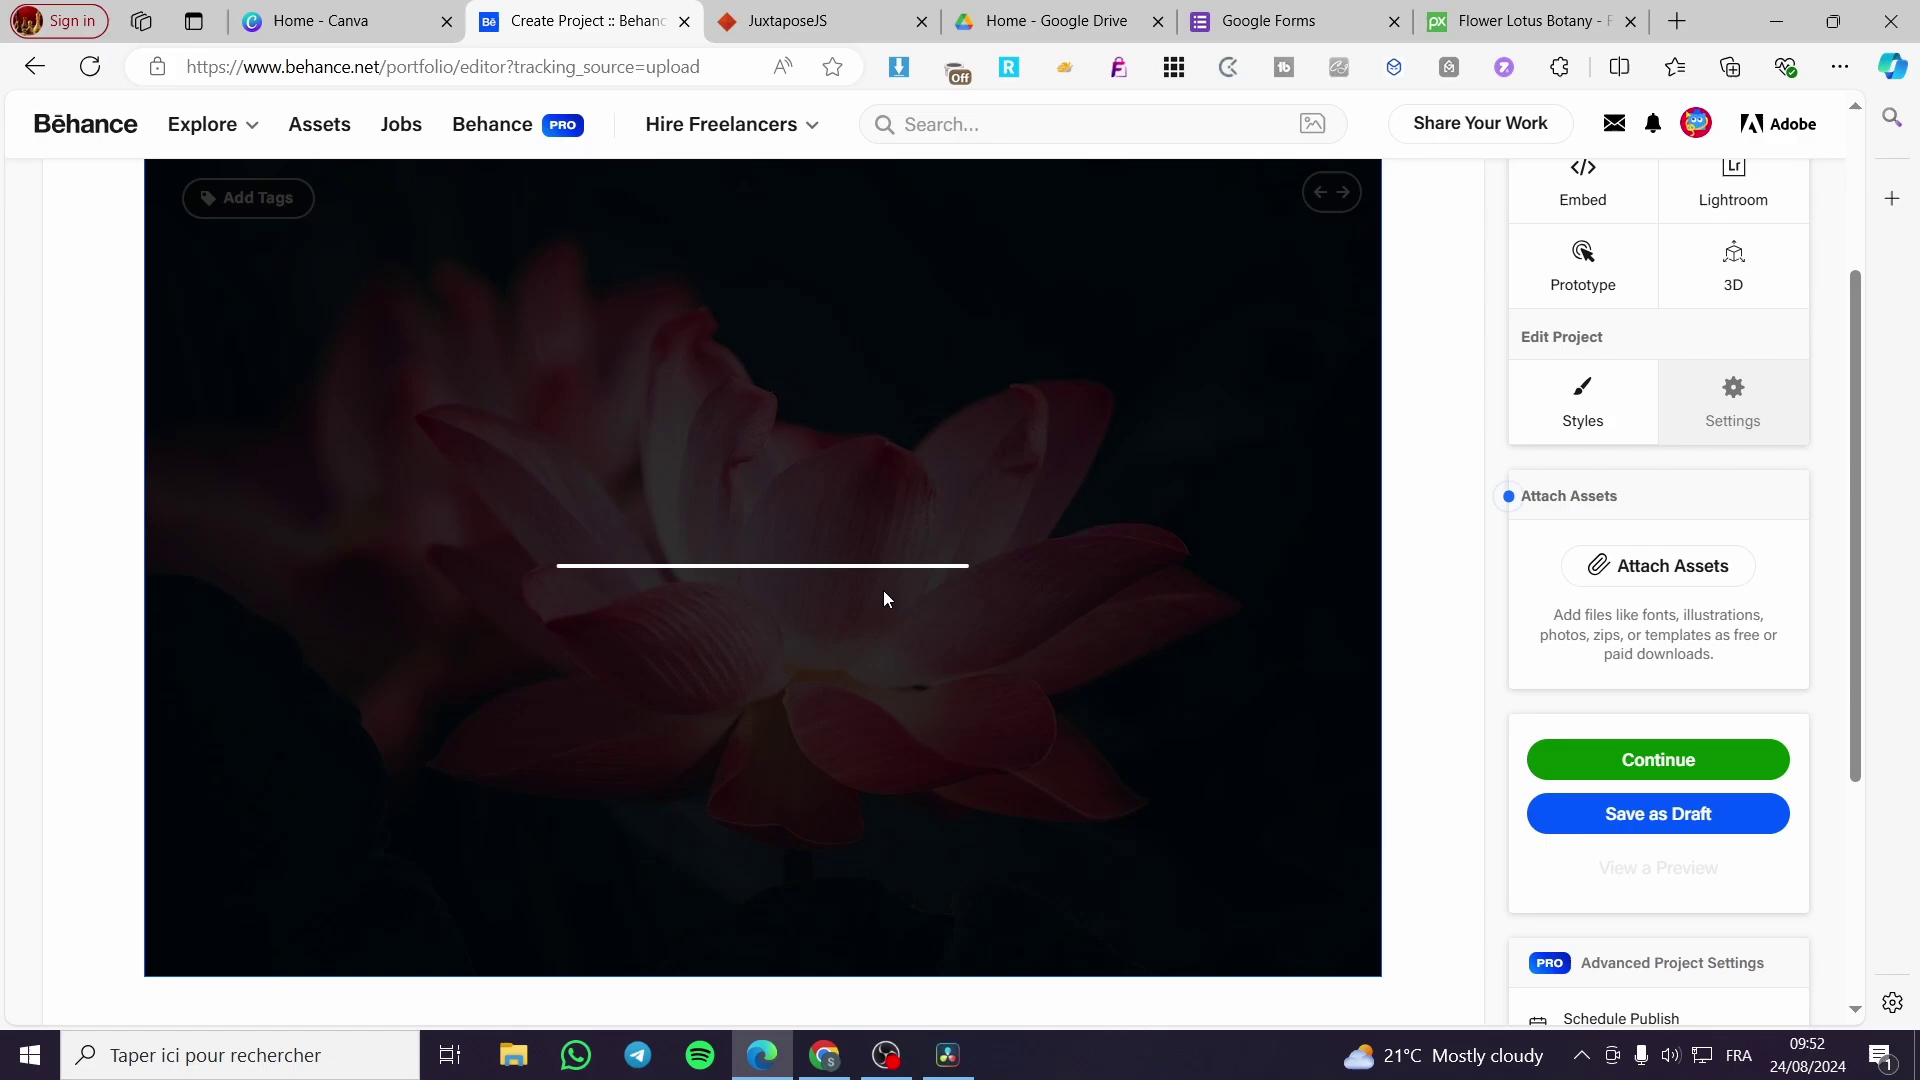
scroll(760, 610, down, 2)
scroll(849, 622, up, 3)
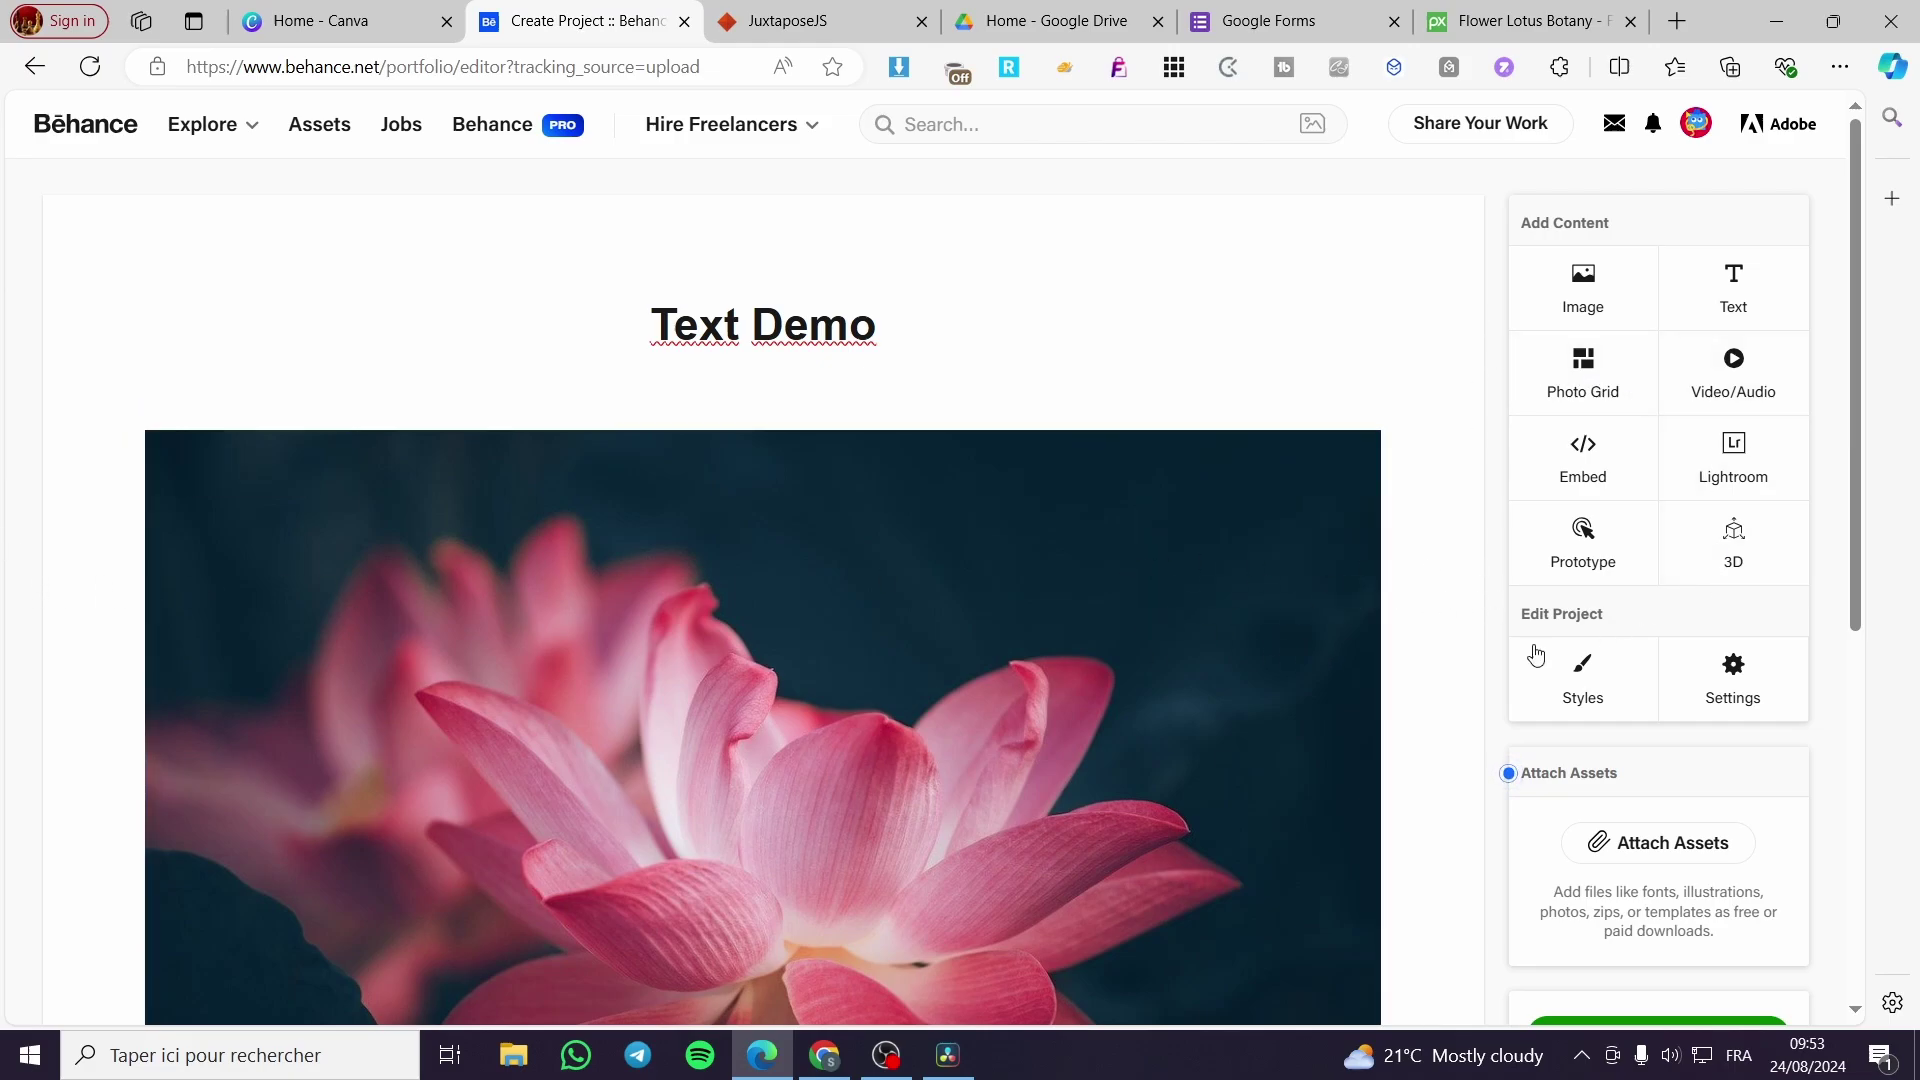
scroll(1300, 522, down, 4)
scroll(1290, 620, down, 3)
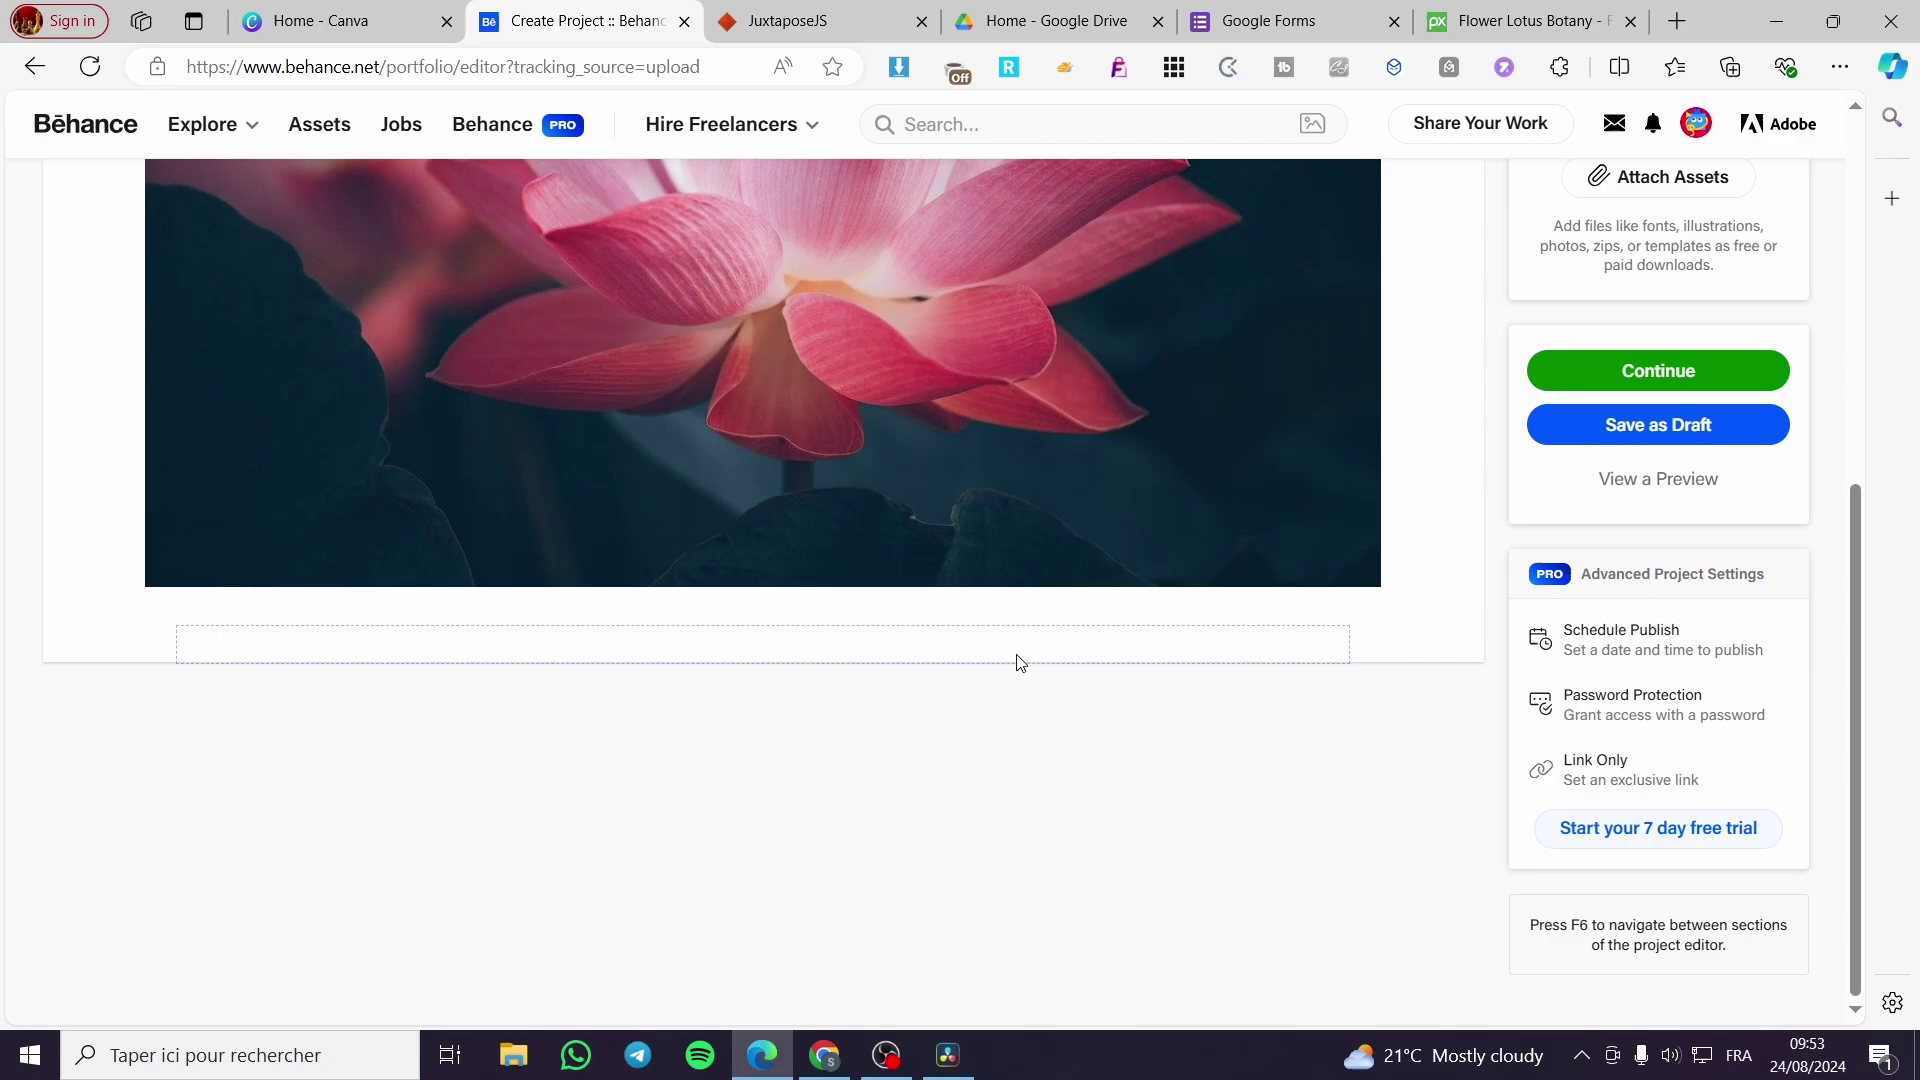
scroll(1029, 680, up, 4)
scroll(1013, 700, up, 3)
scroll(1317, 587, down, 5)
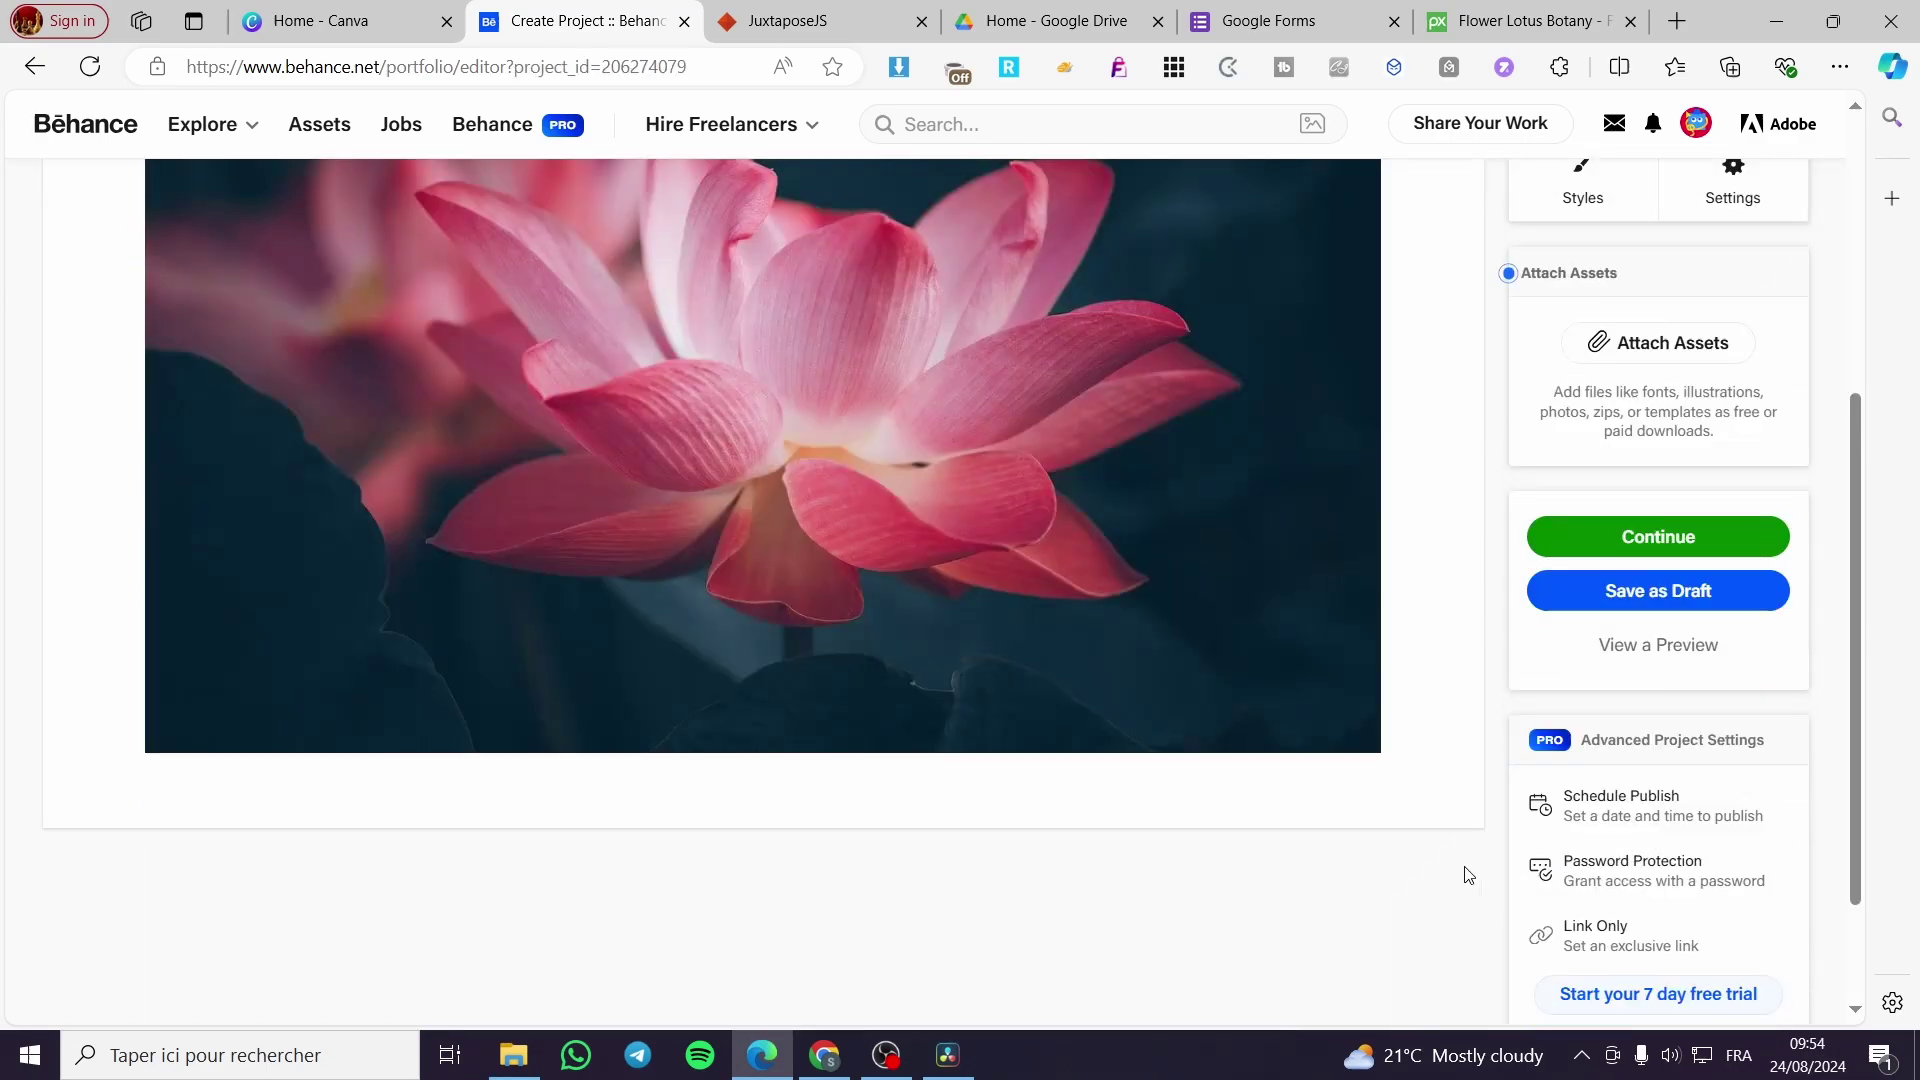
scroll(1161, 651, up, 5)
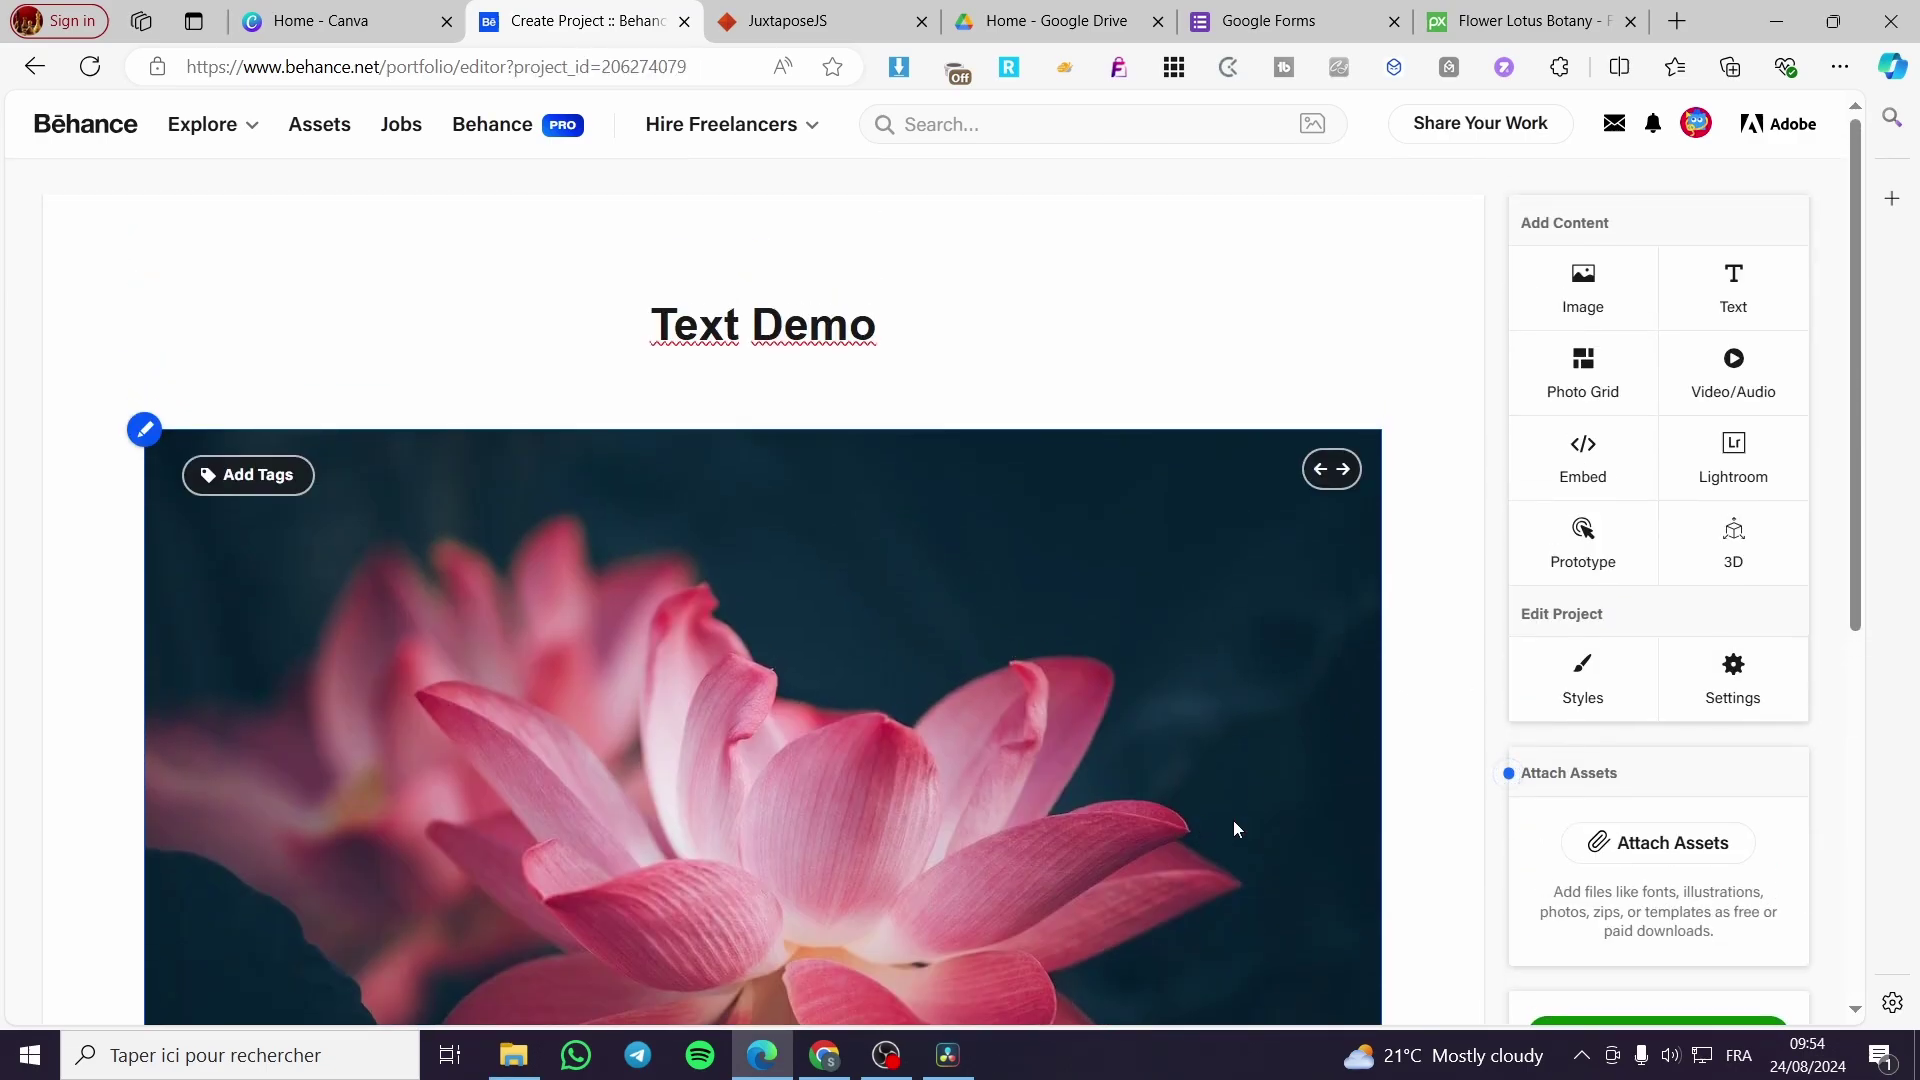
scroll(1051, 578, down, 3)
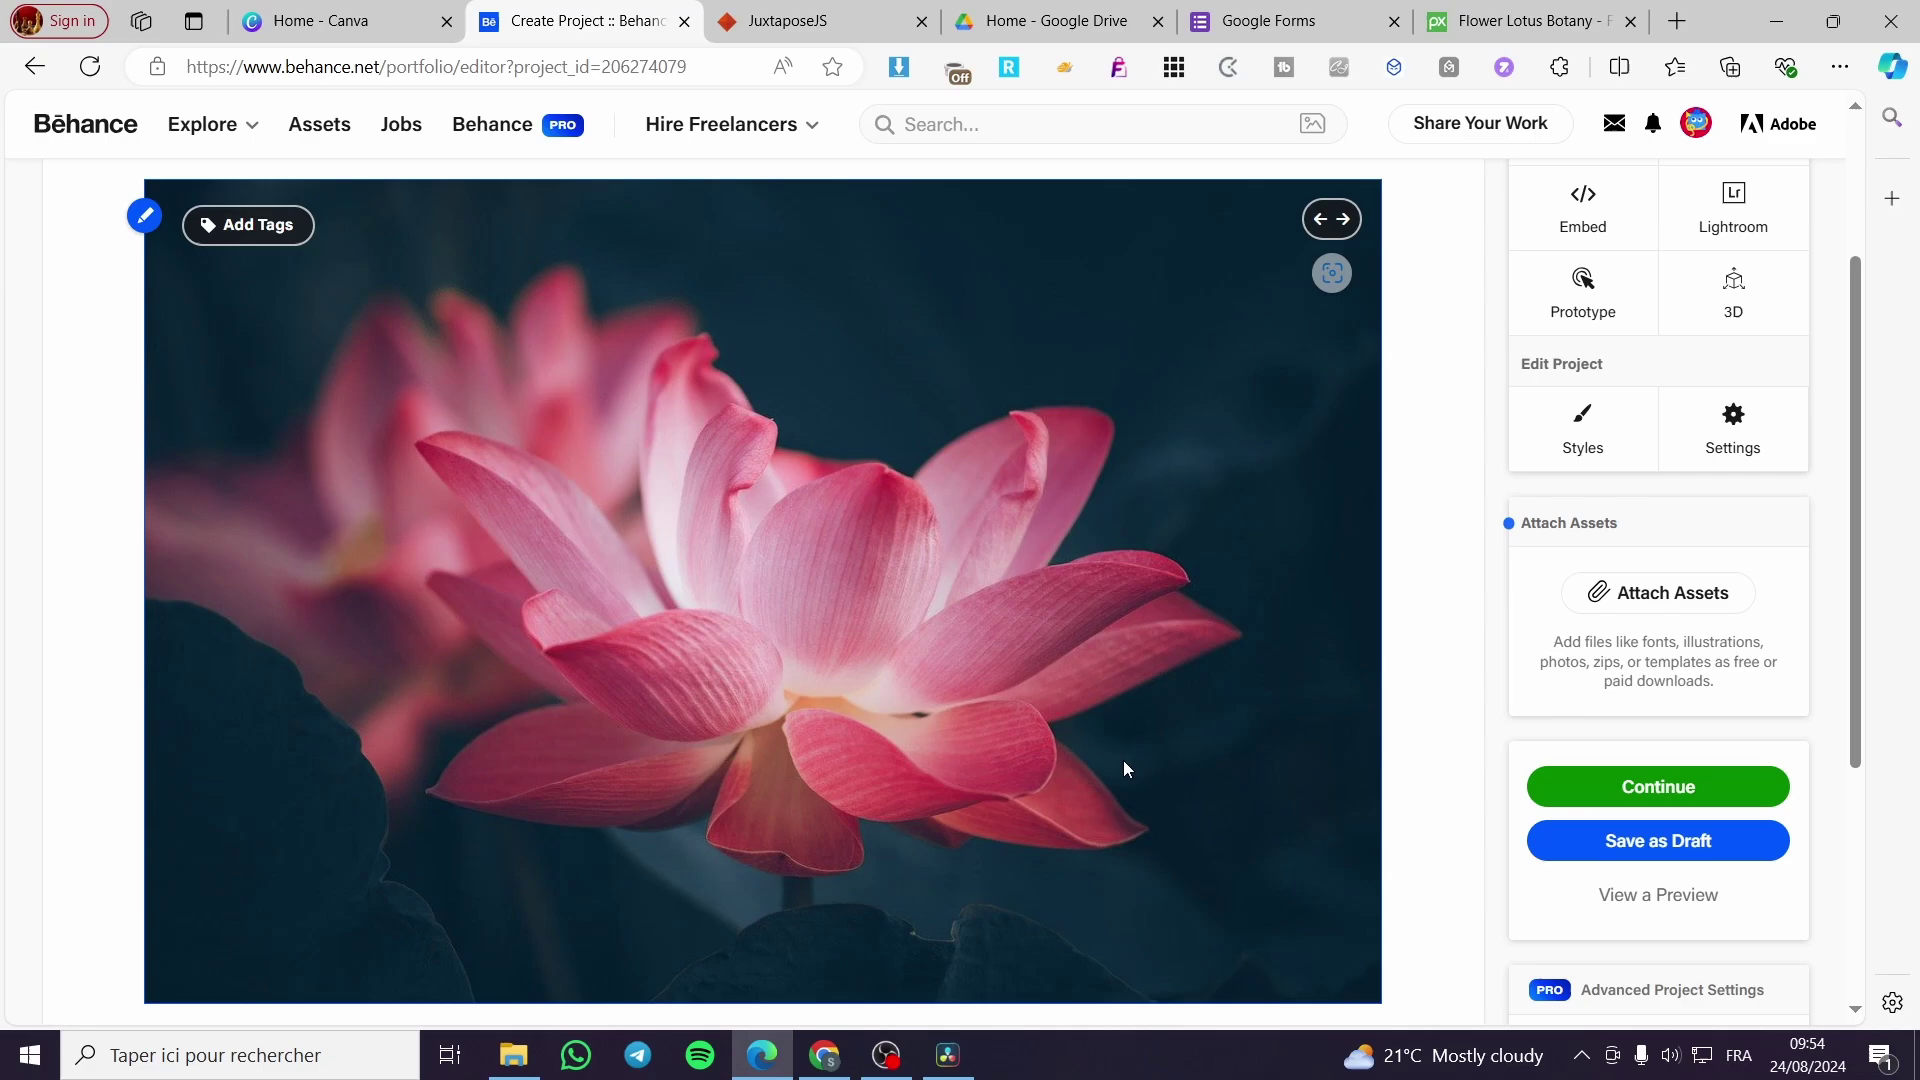
scroll(1676, 788, down, 1)
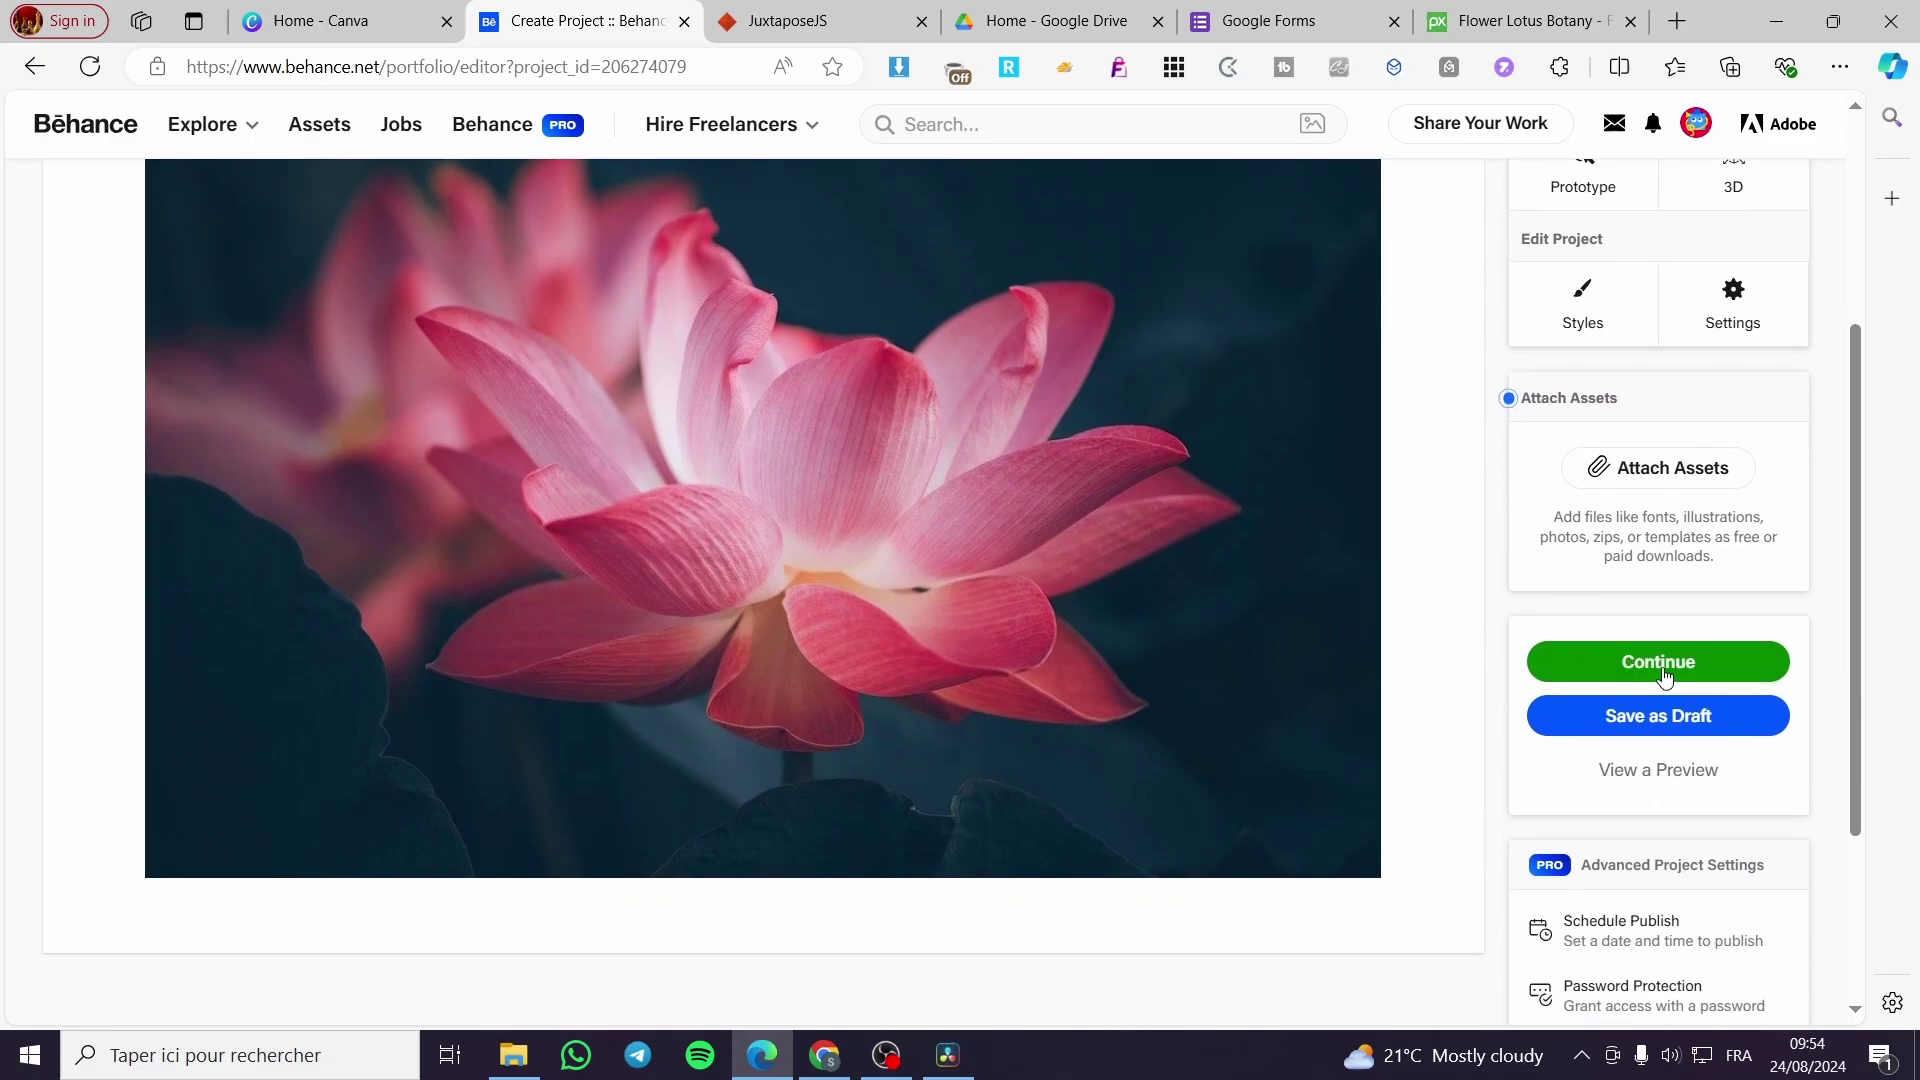
- Continue to the publish settings and start filling in the Tools Used field
click(1652, 664)
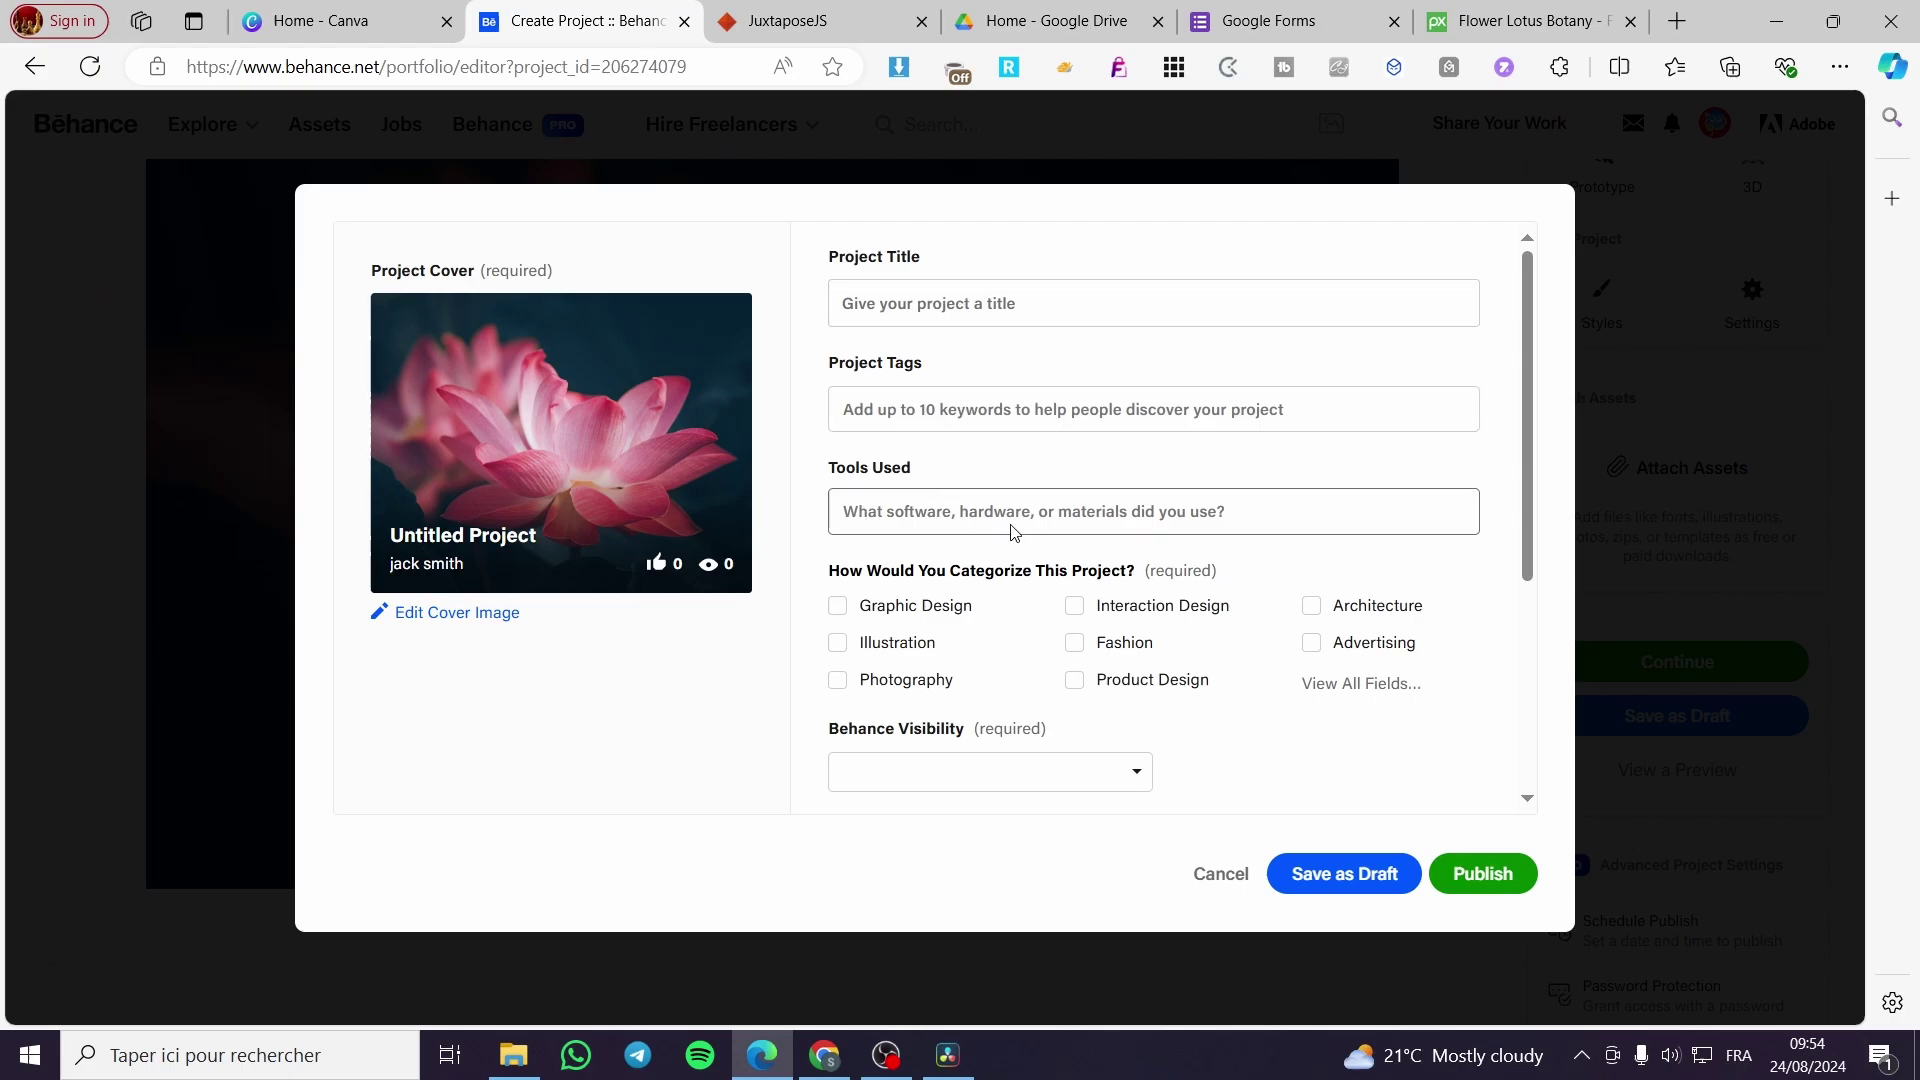
click(986, 506)
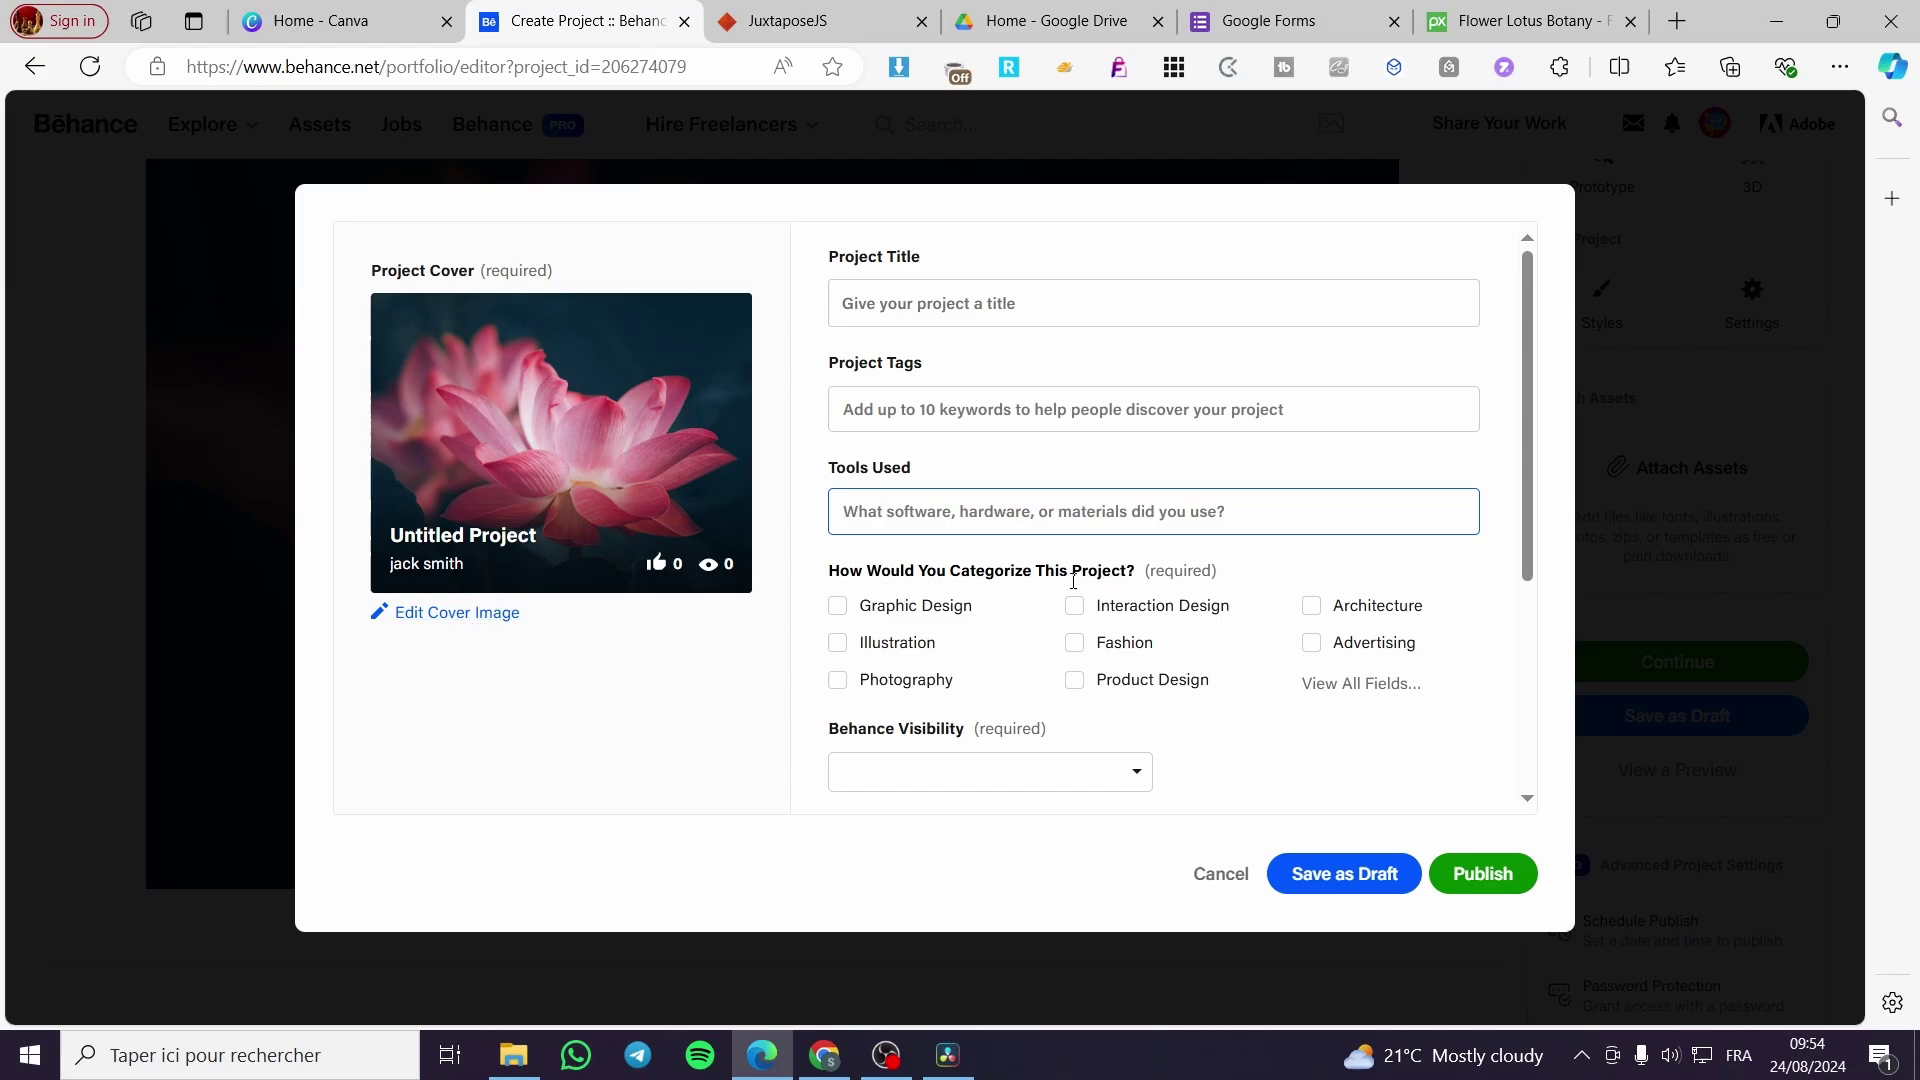
scroll(995, 598, down, 1)
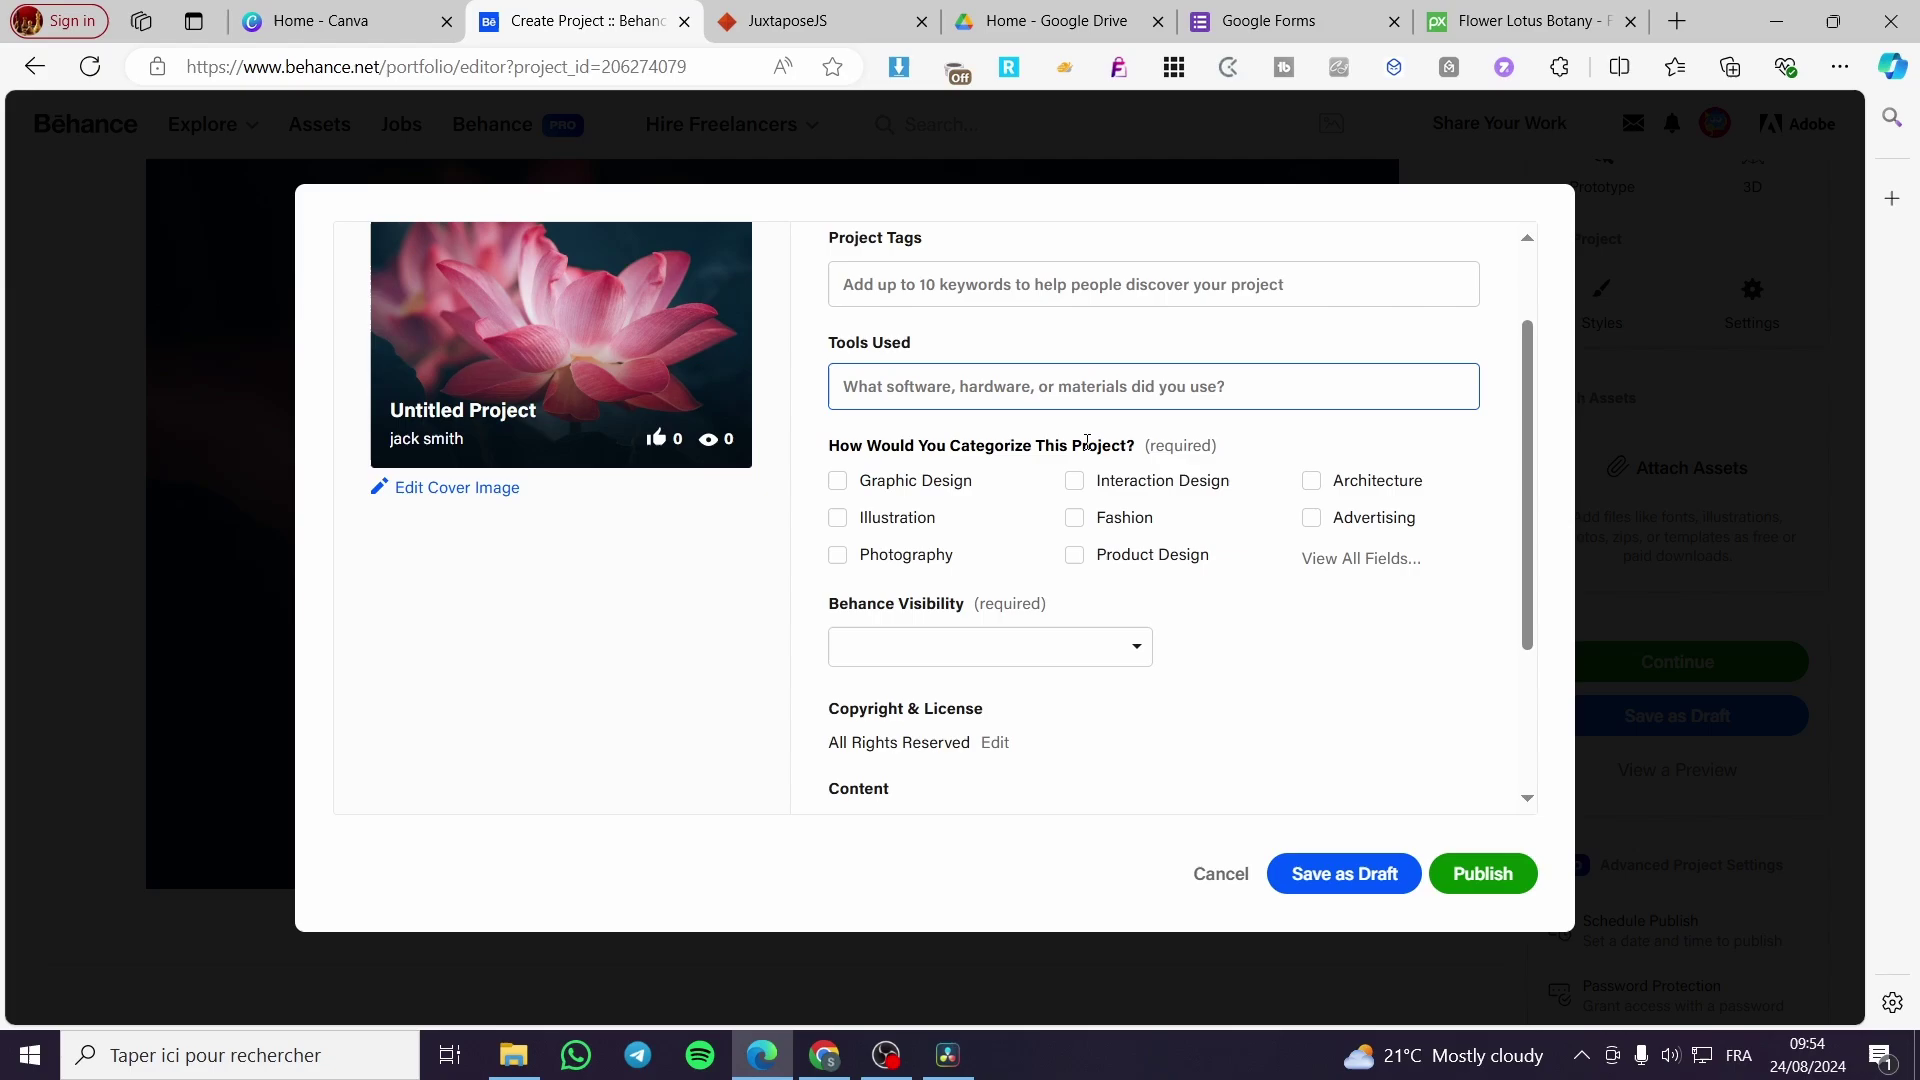
scroll(1259, 505, down, 1)
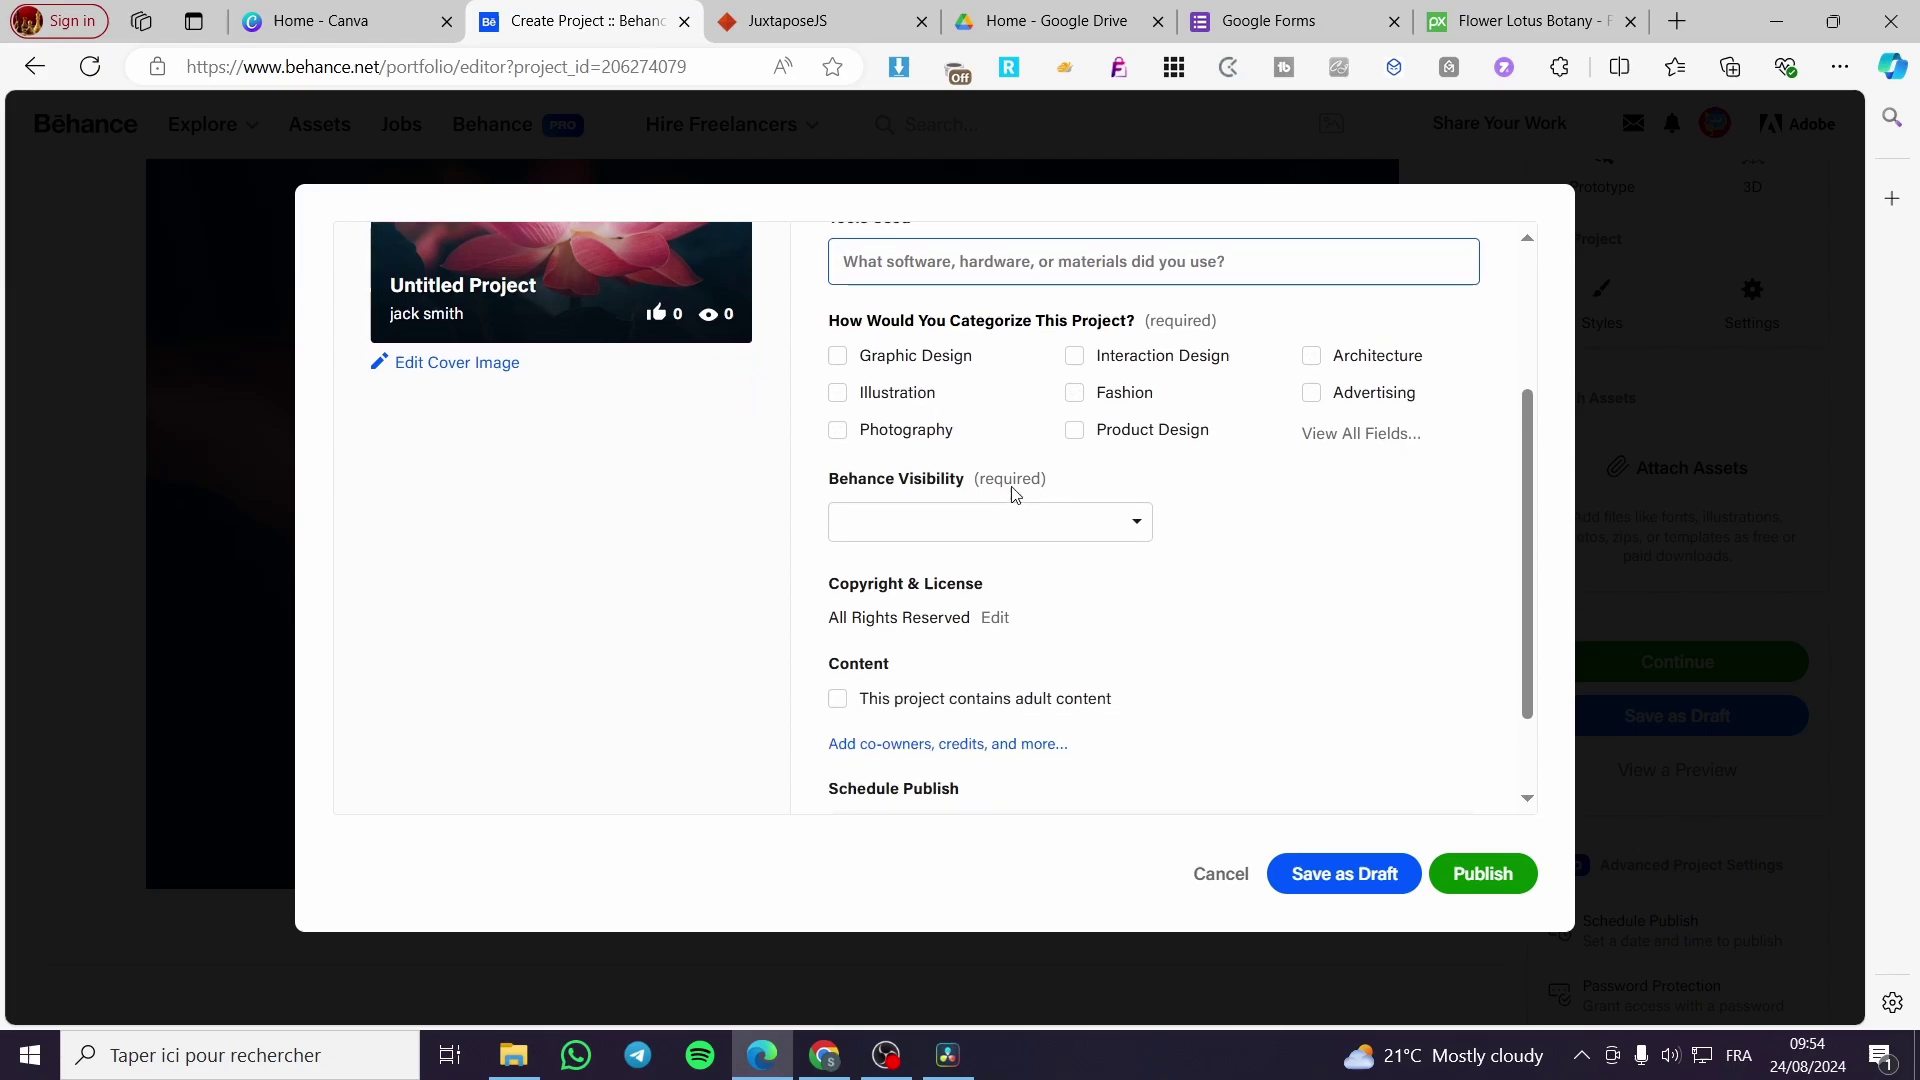
- Set Behance Visibility to Everyone and close the visibility options
click(994, 522)
click(1033, 578)
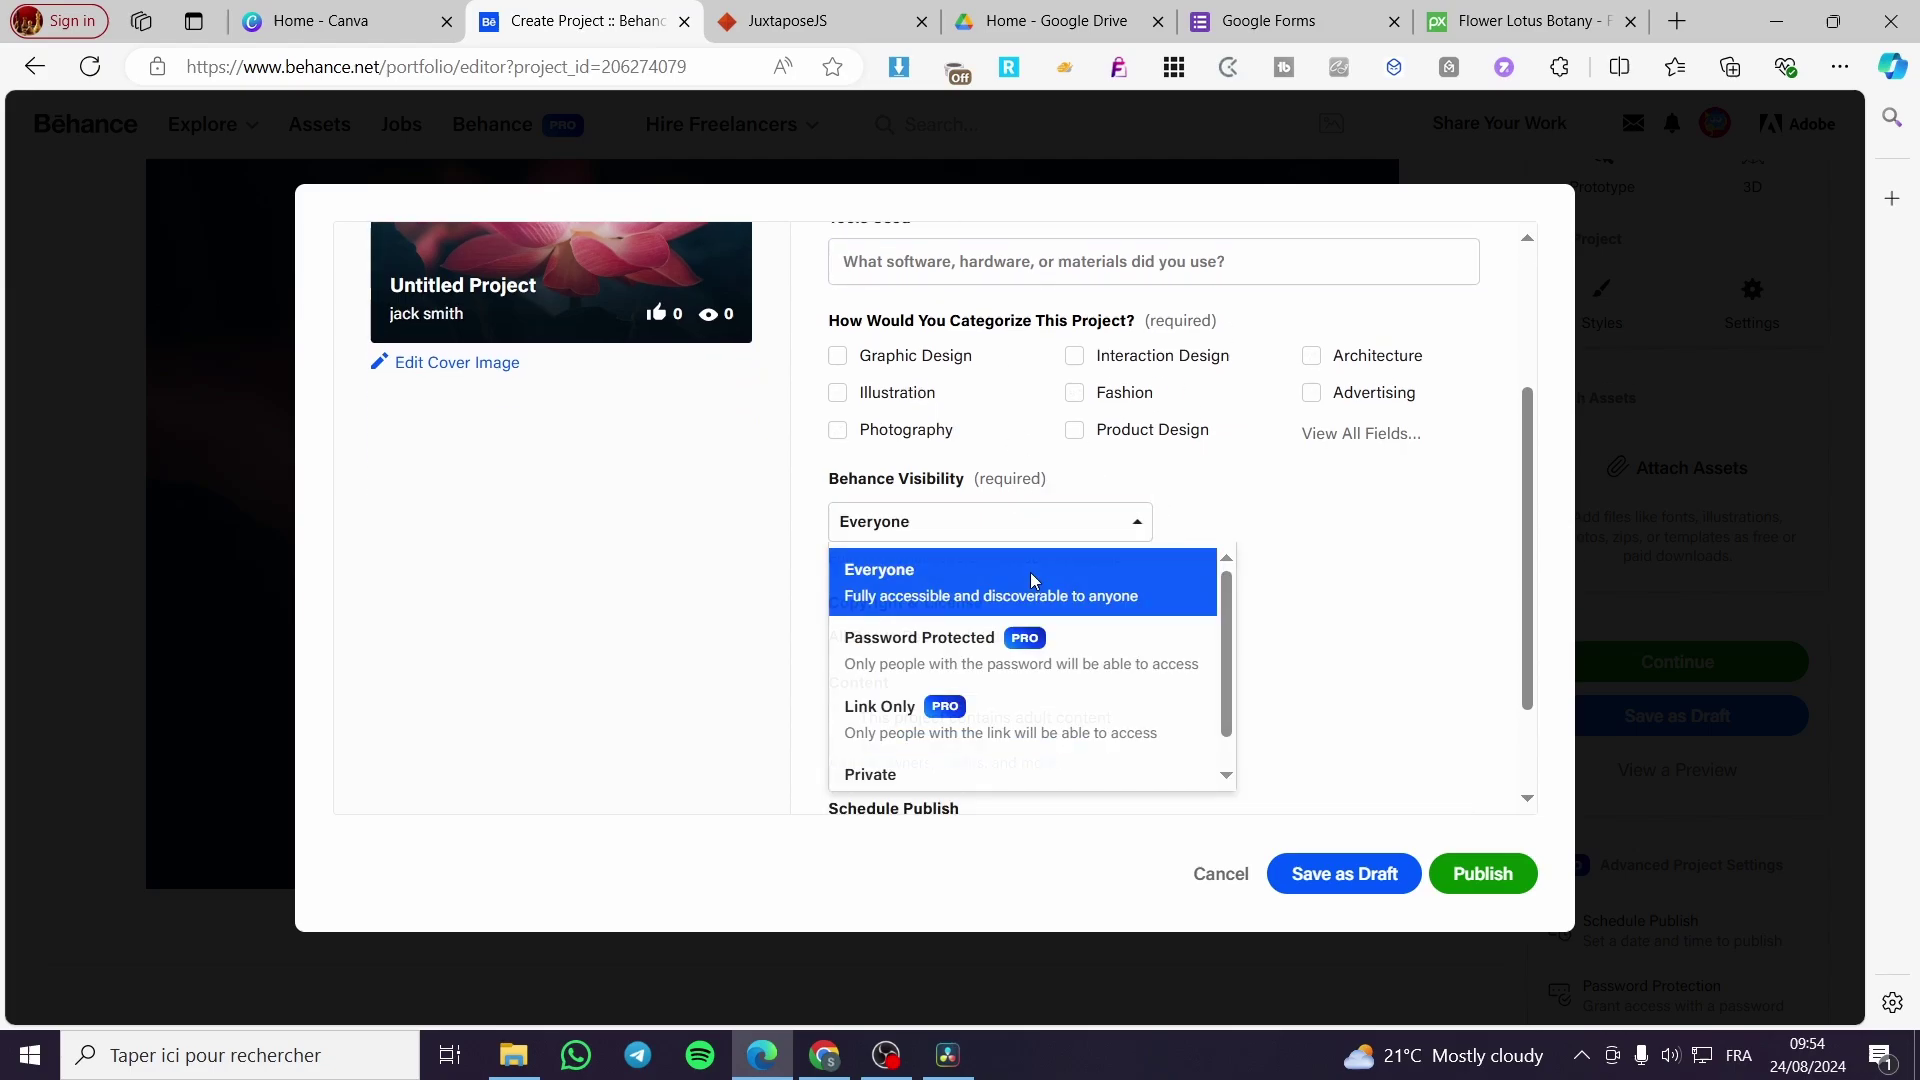
click(1080, 527)
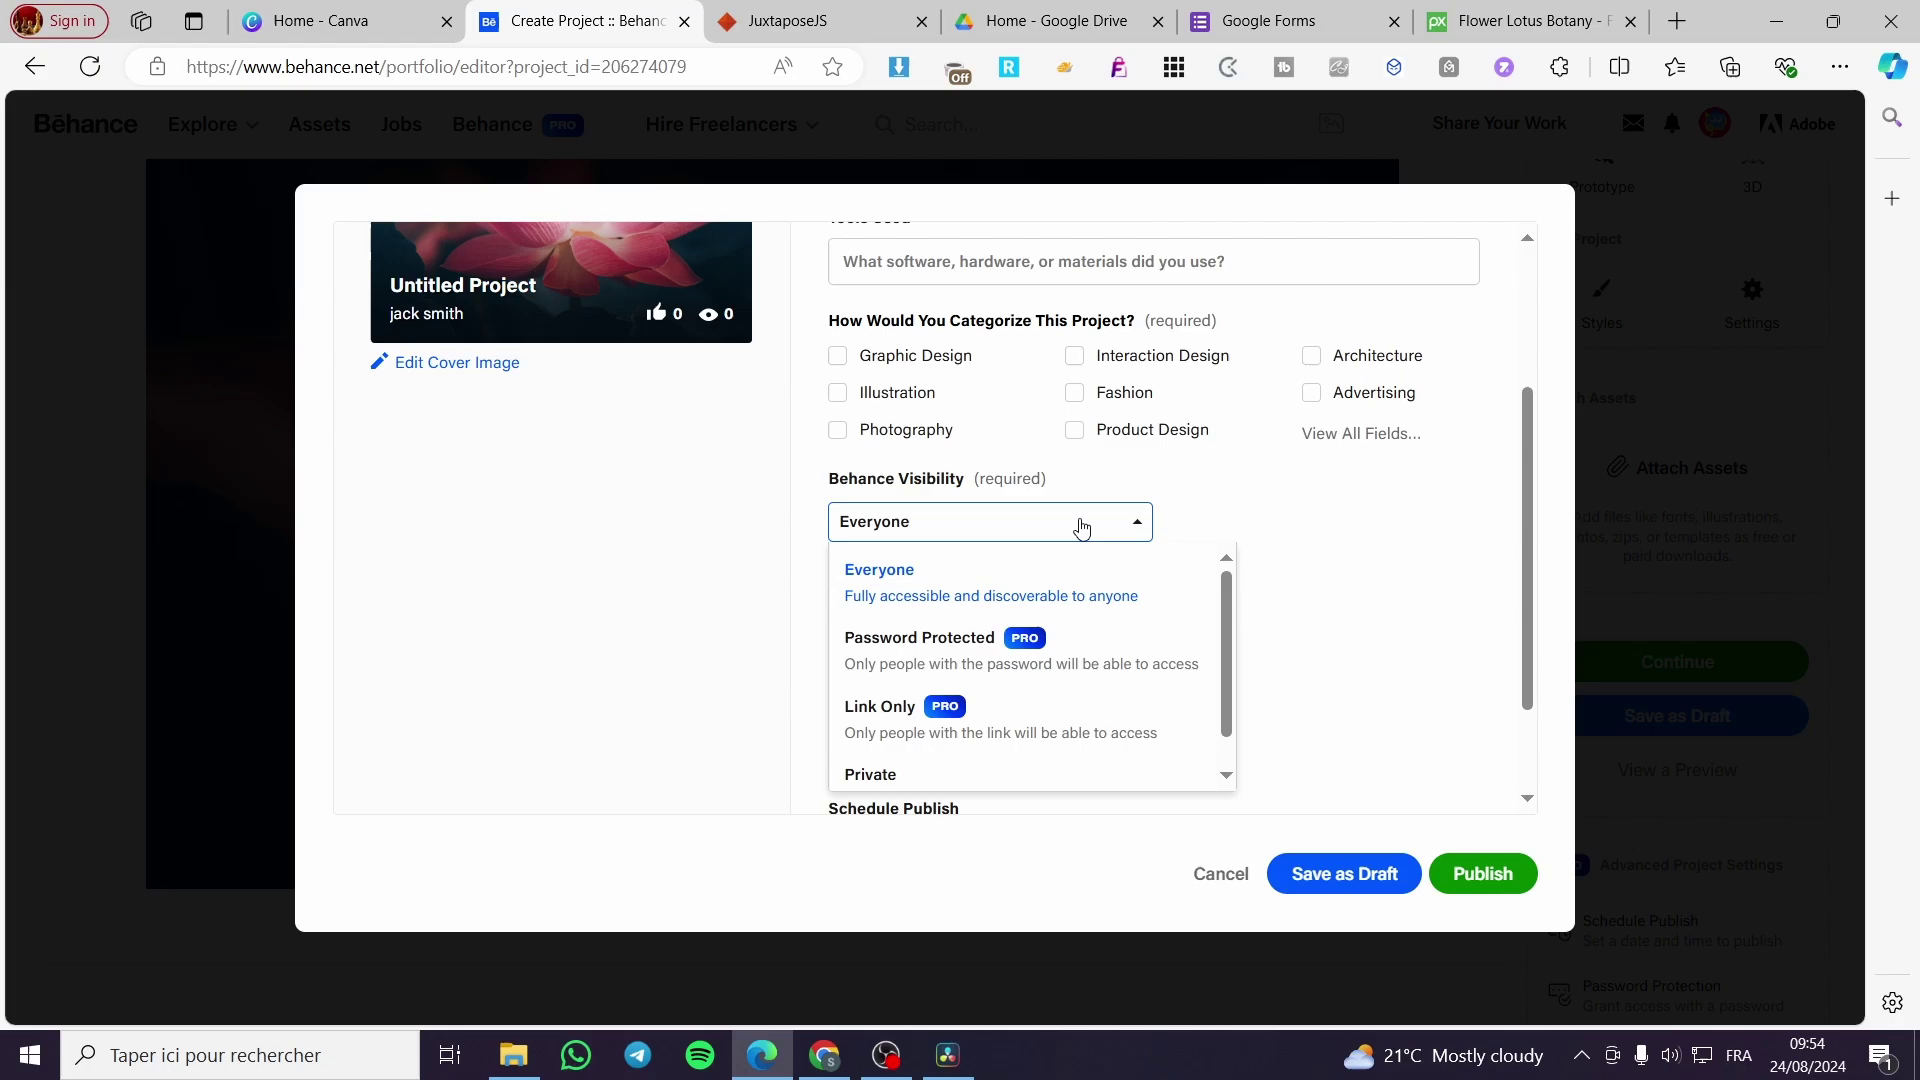
click(1479, 537)
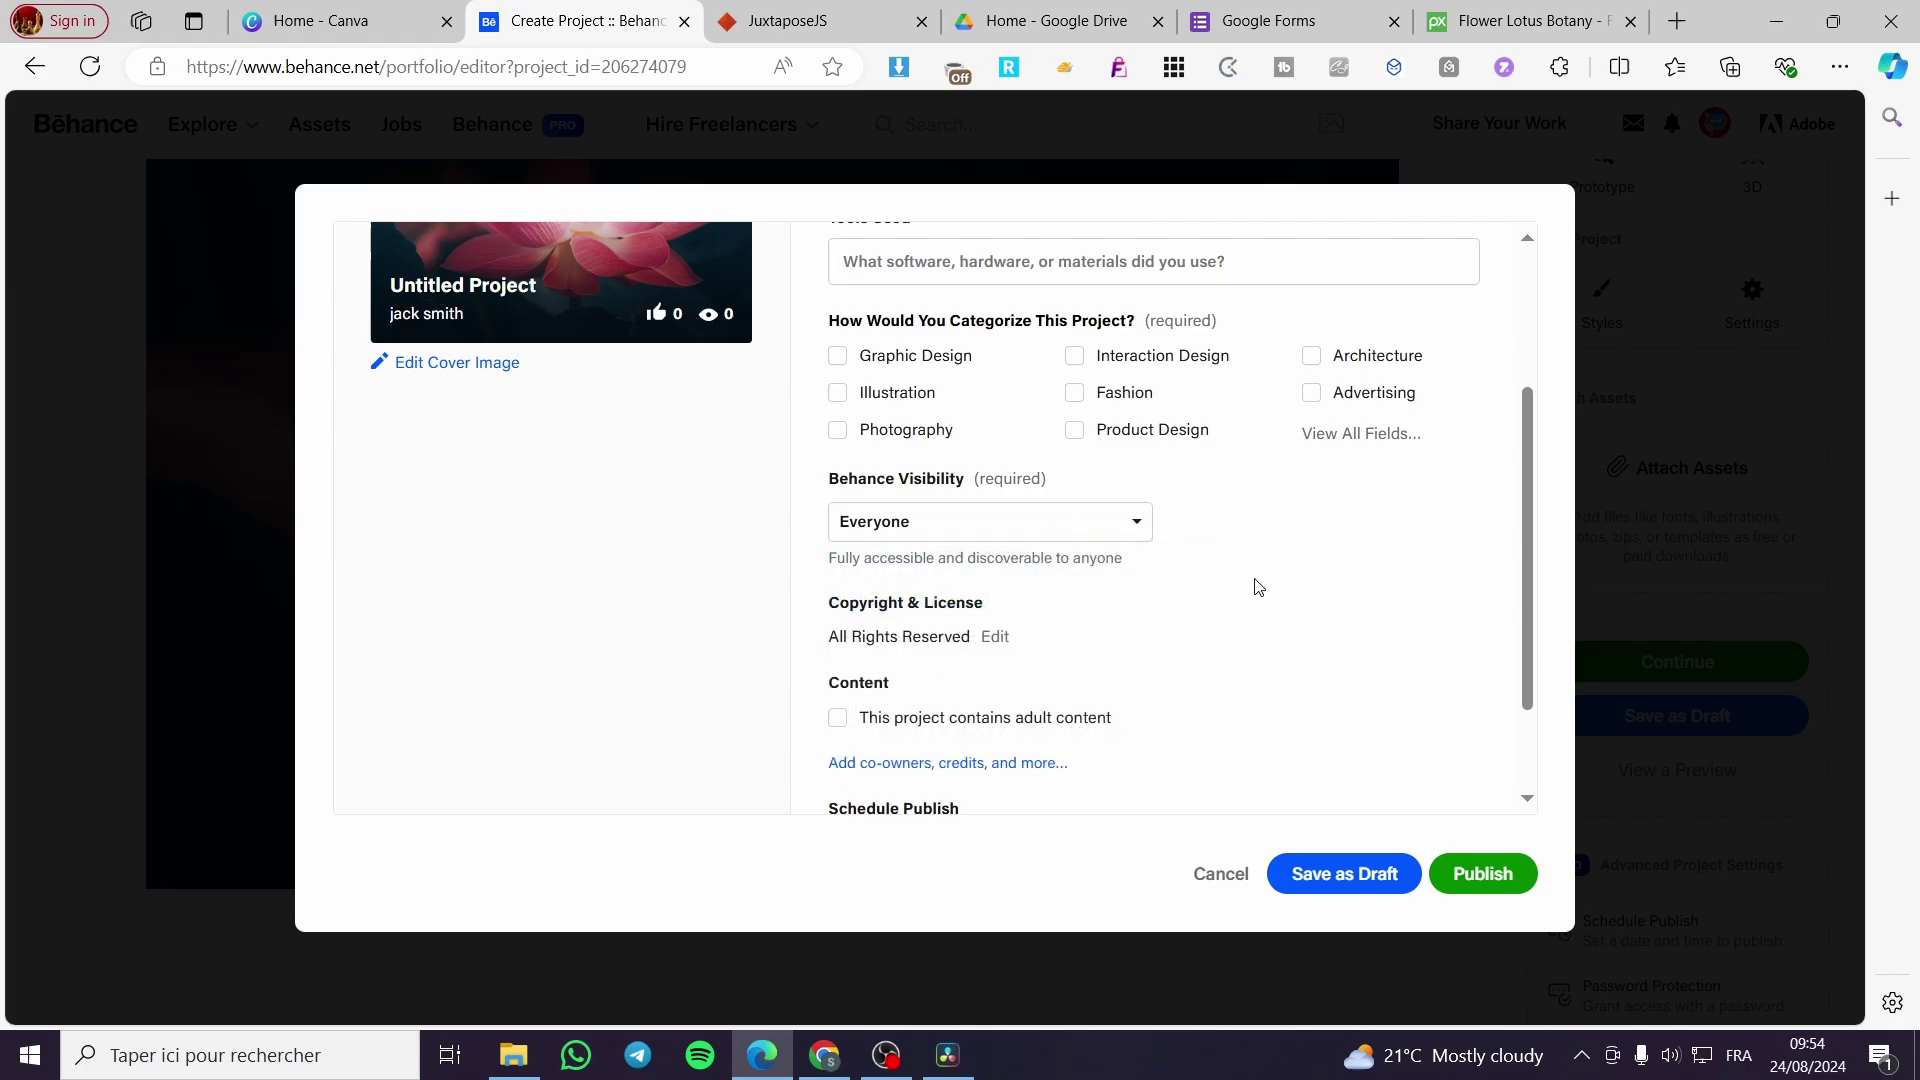
scroll(1250, 586, down, 1)
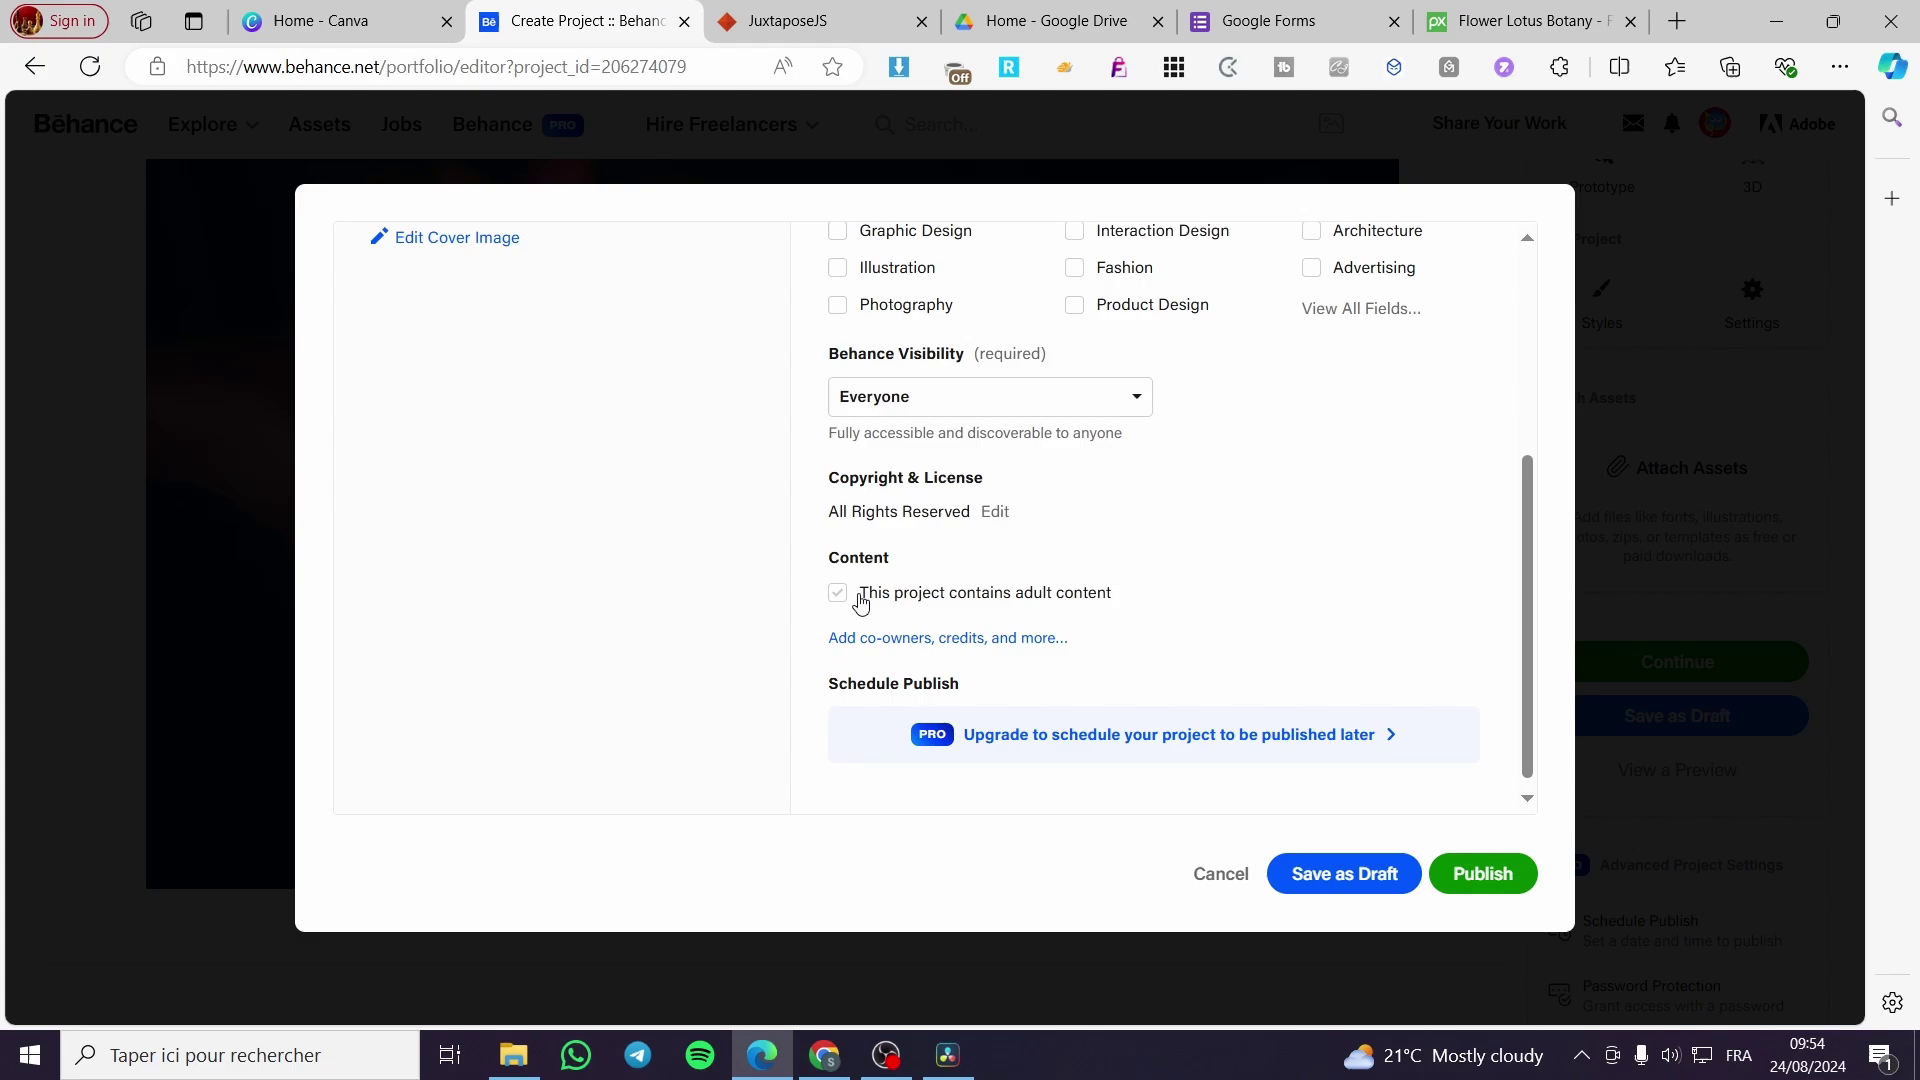
scroll(1123, 613, down, 1)
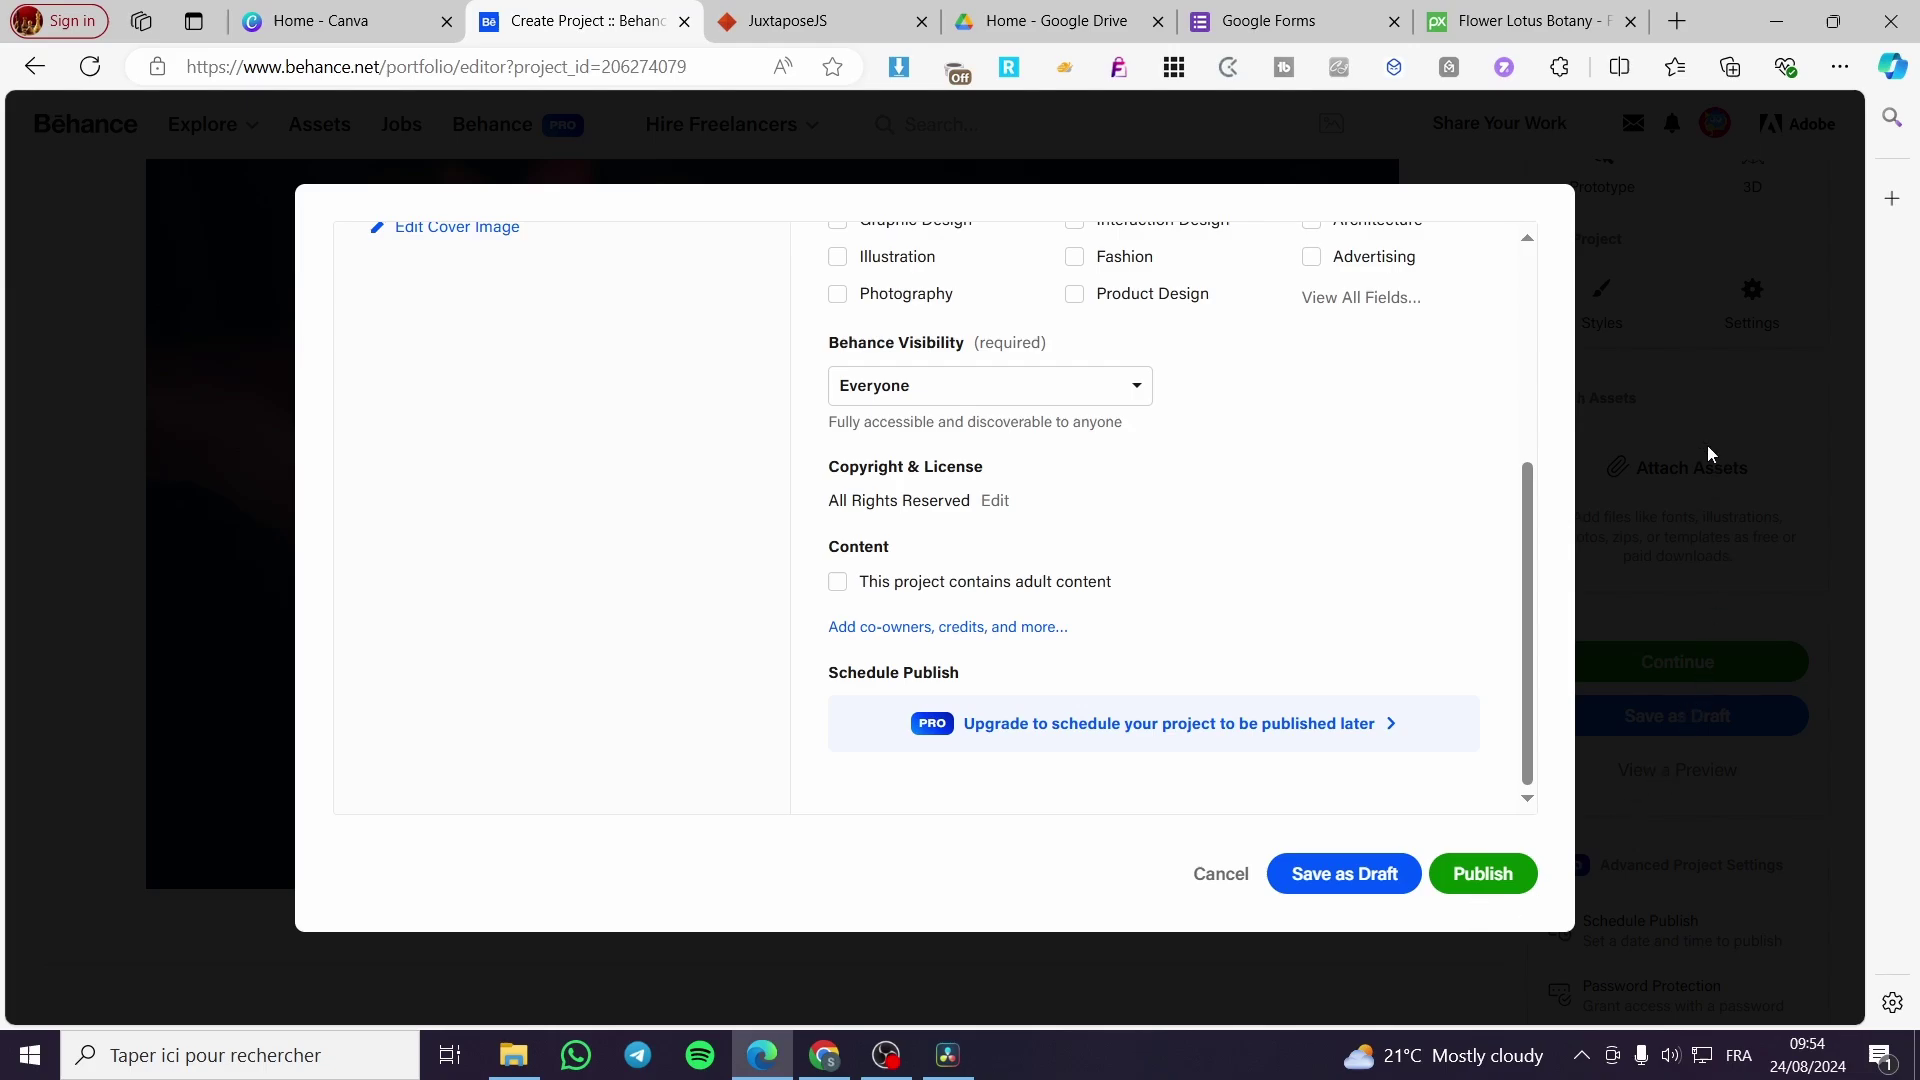
click(1698, 483)
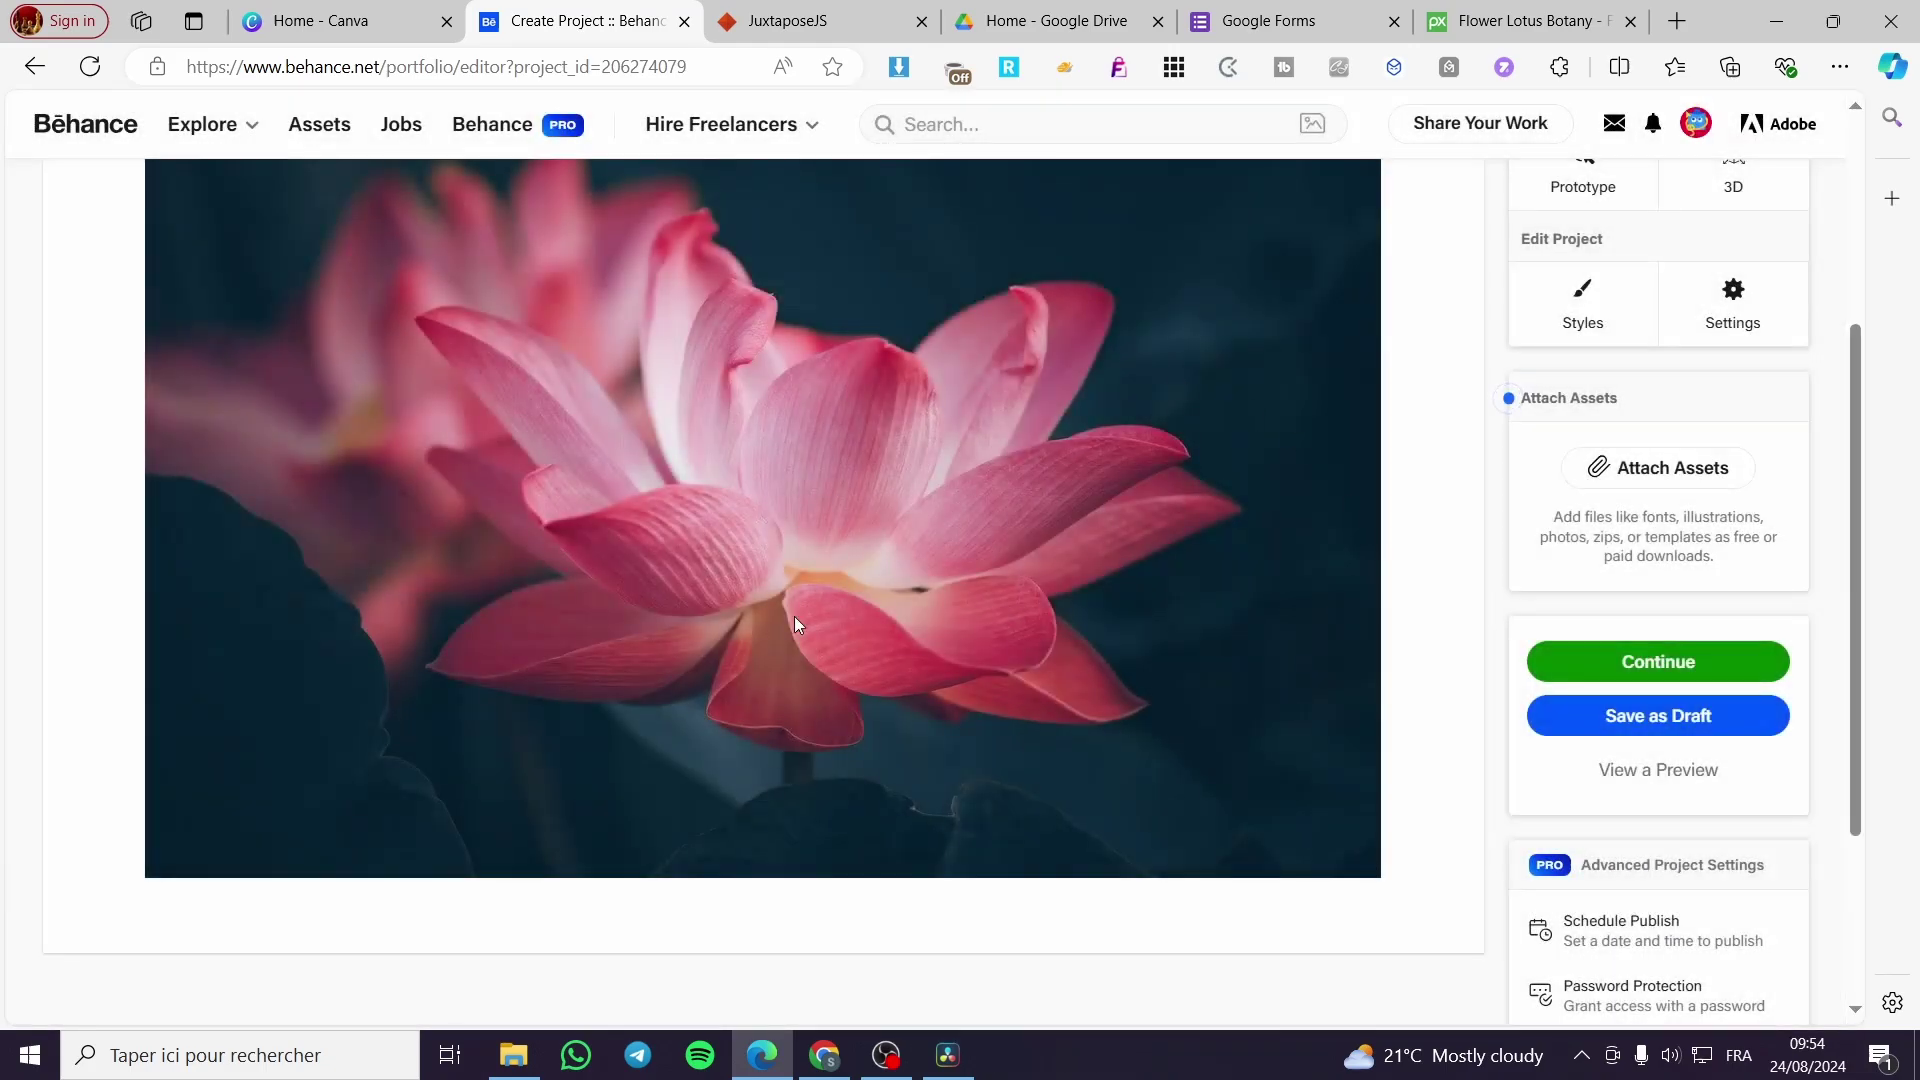
scroll(1033, 664, down, 3)
scroll(706, 418, up, 7)
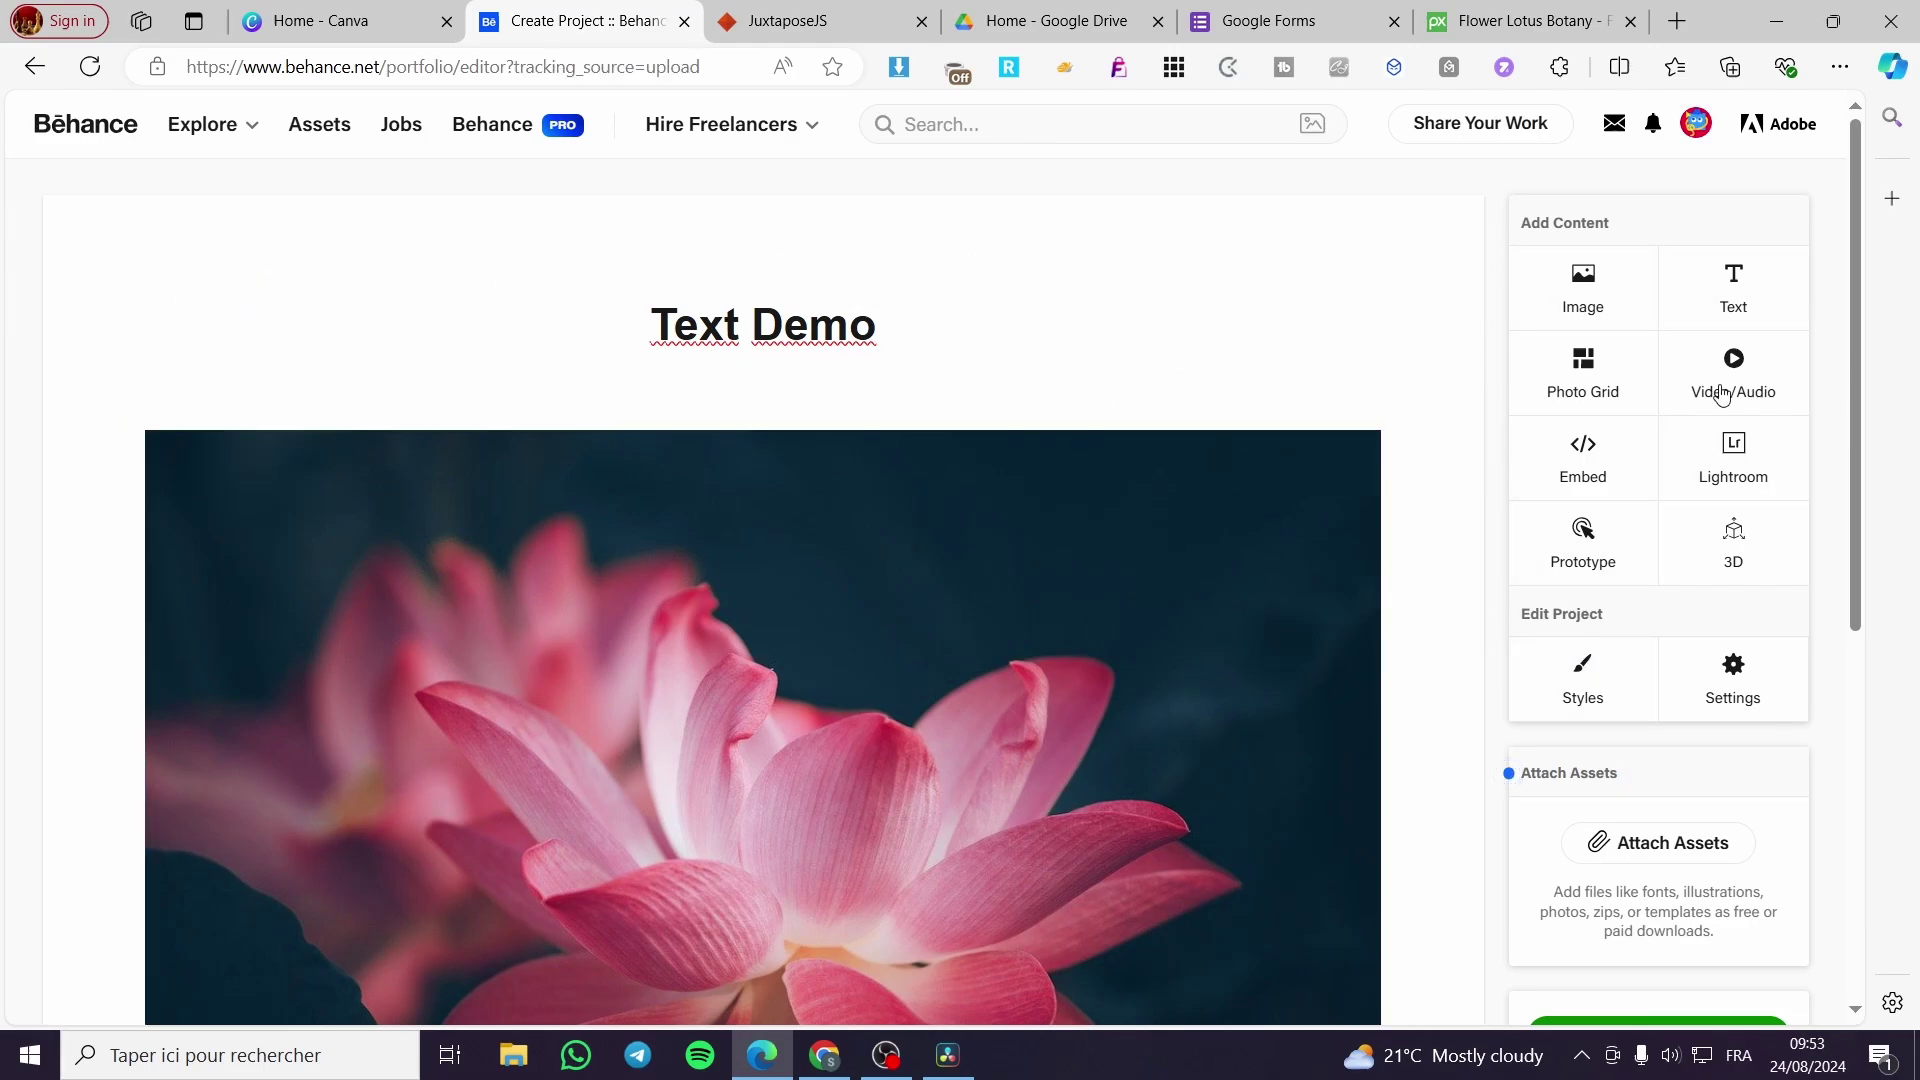
scroll(1476, 420, down, 3)
scroll(1476, 421, down, 2)
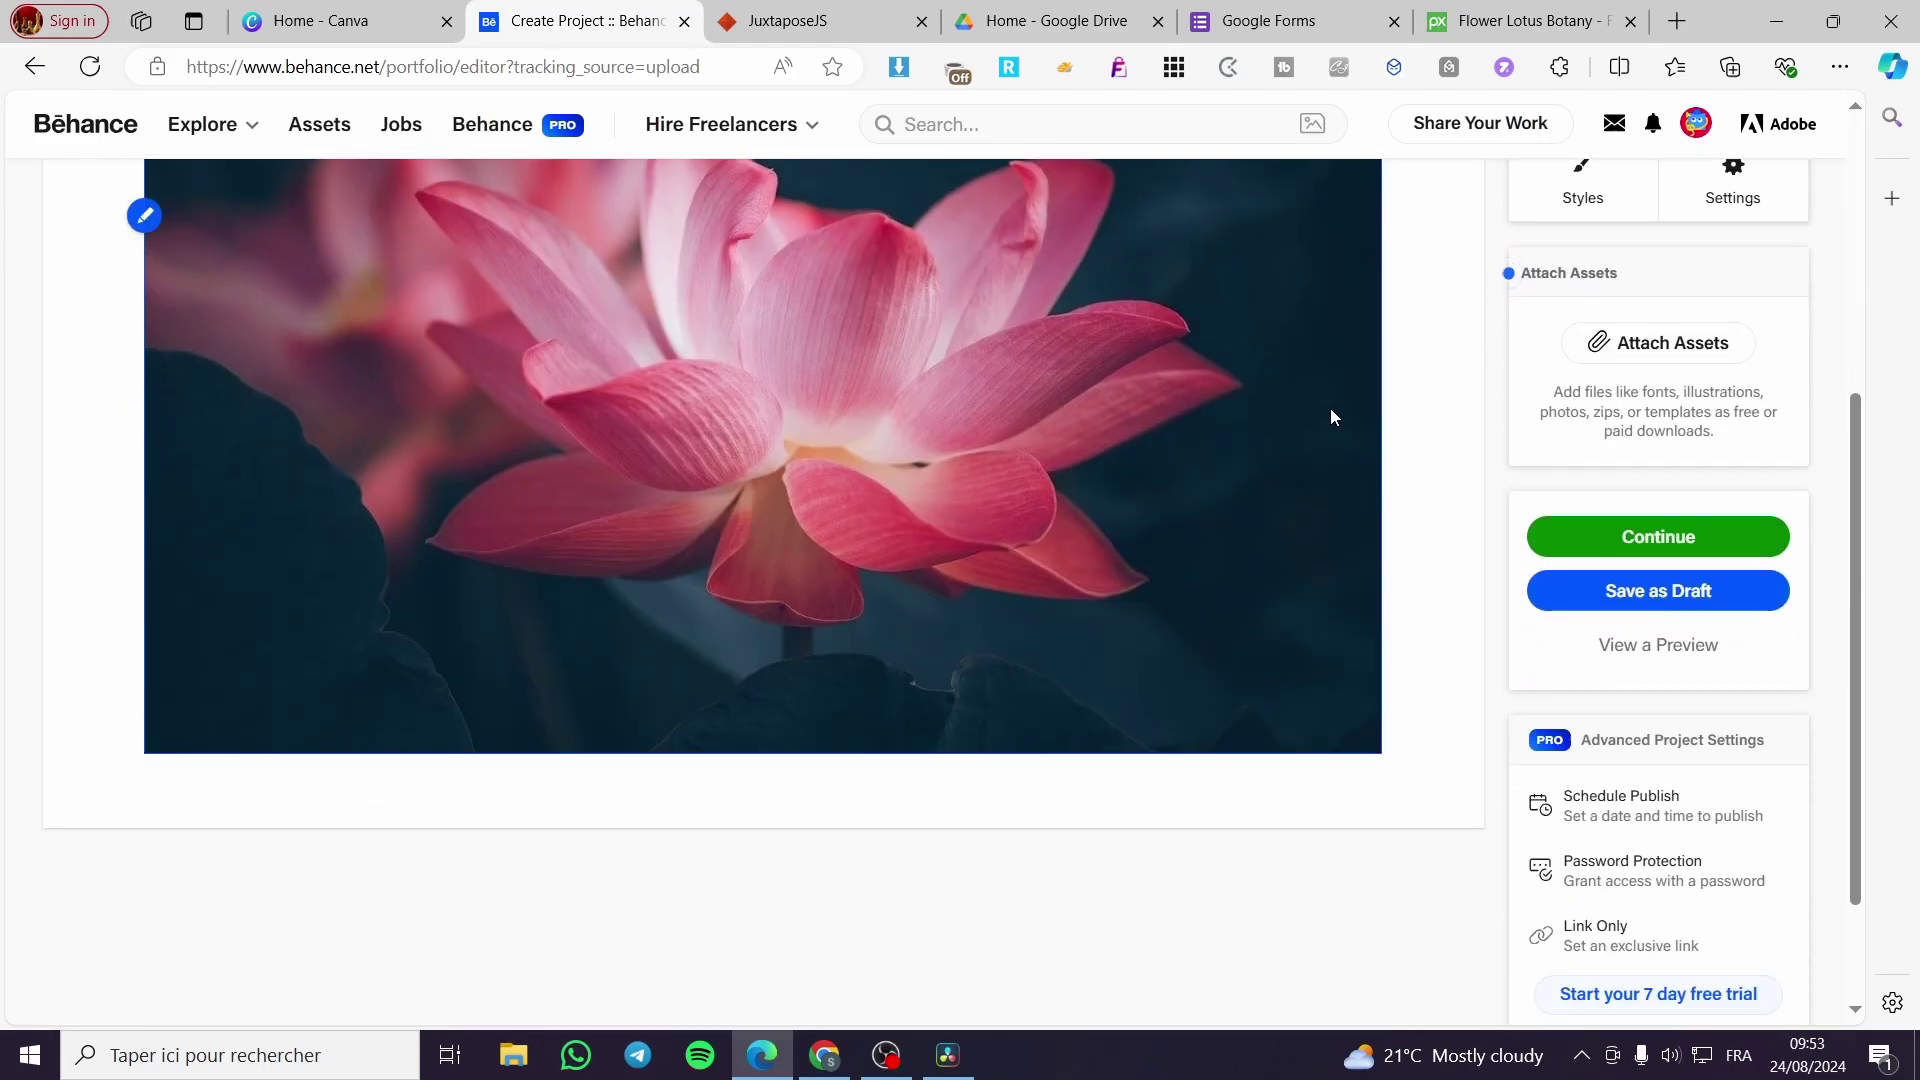